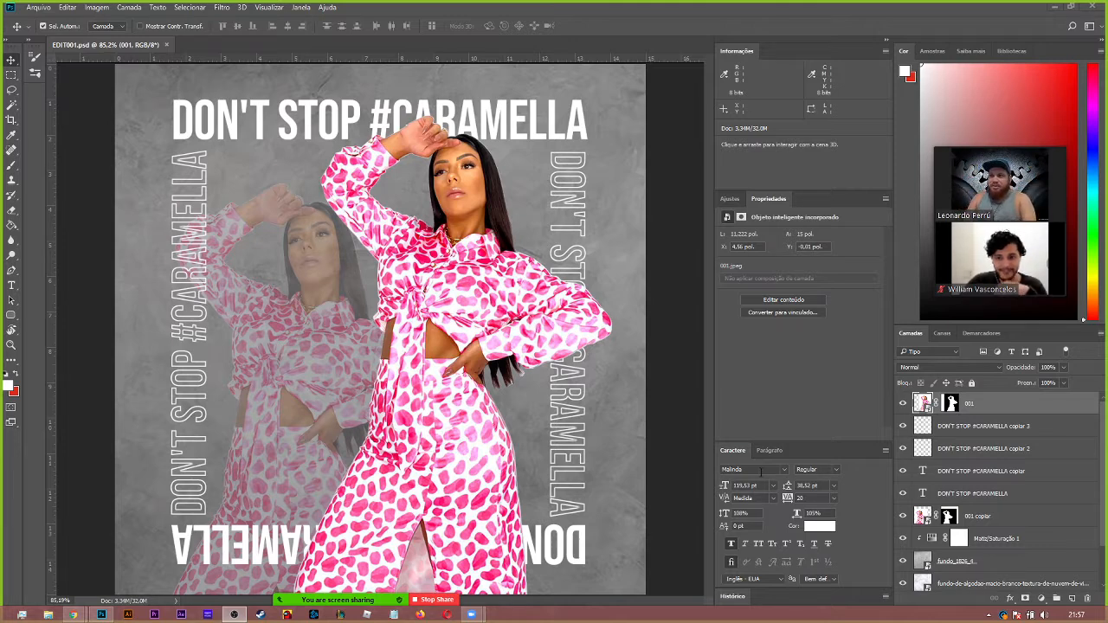
- Stop the current Zoom screen share and start sharing Screen 2
click(437, 599)
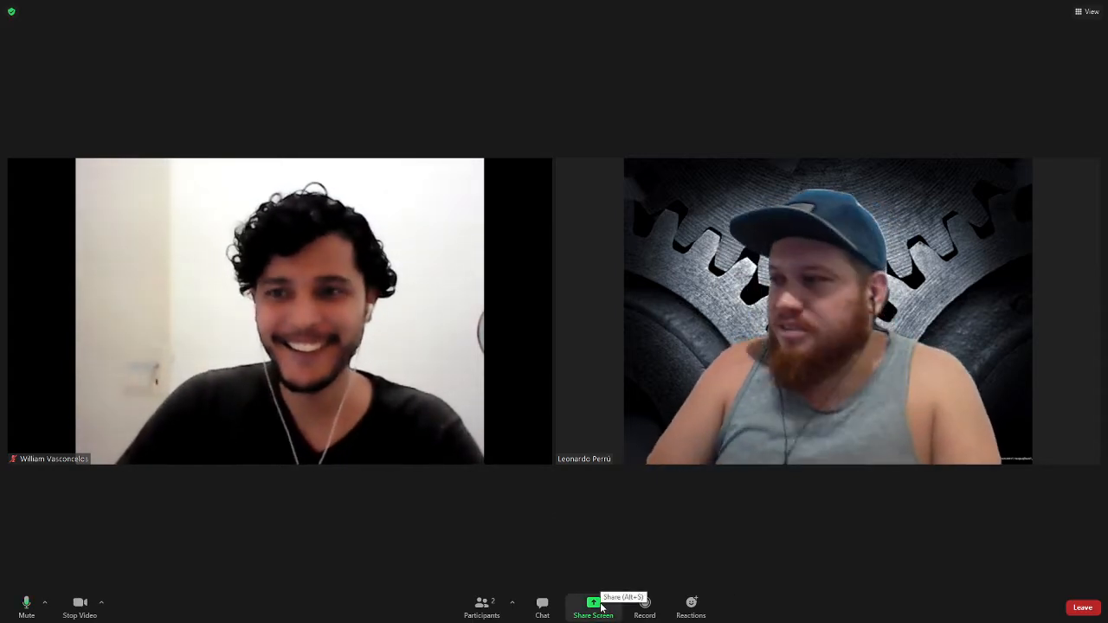
click(601, 607)
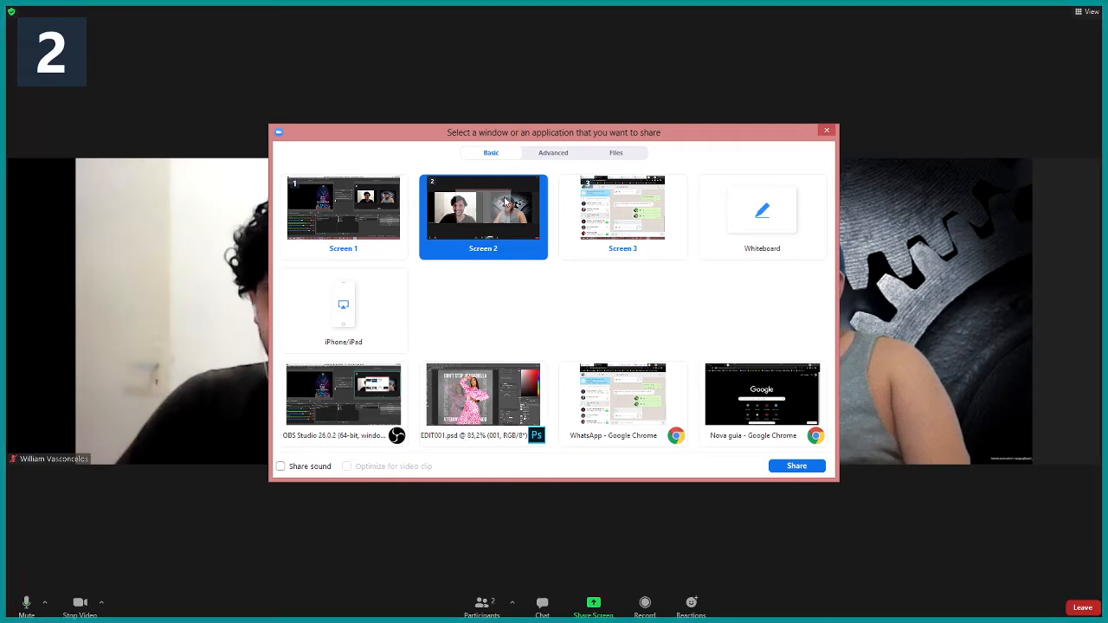
double_click(539, 227)
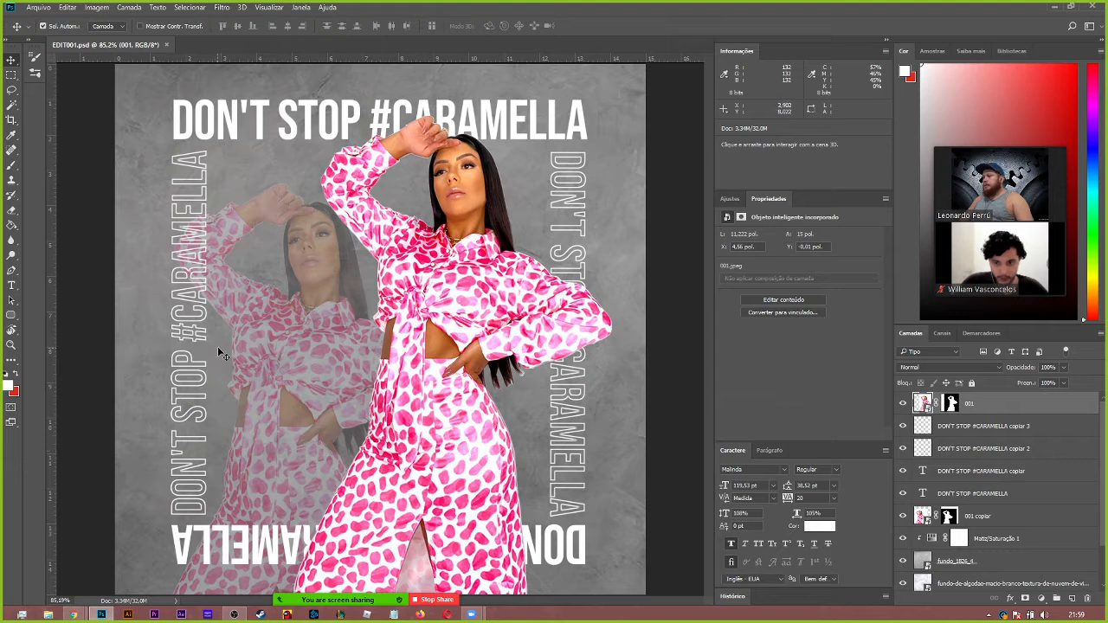
- Float the Color and Layers panel group, dock it again and widen its column
mouse_move(993, 226)
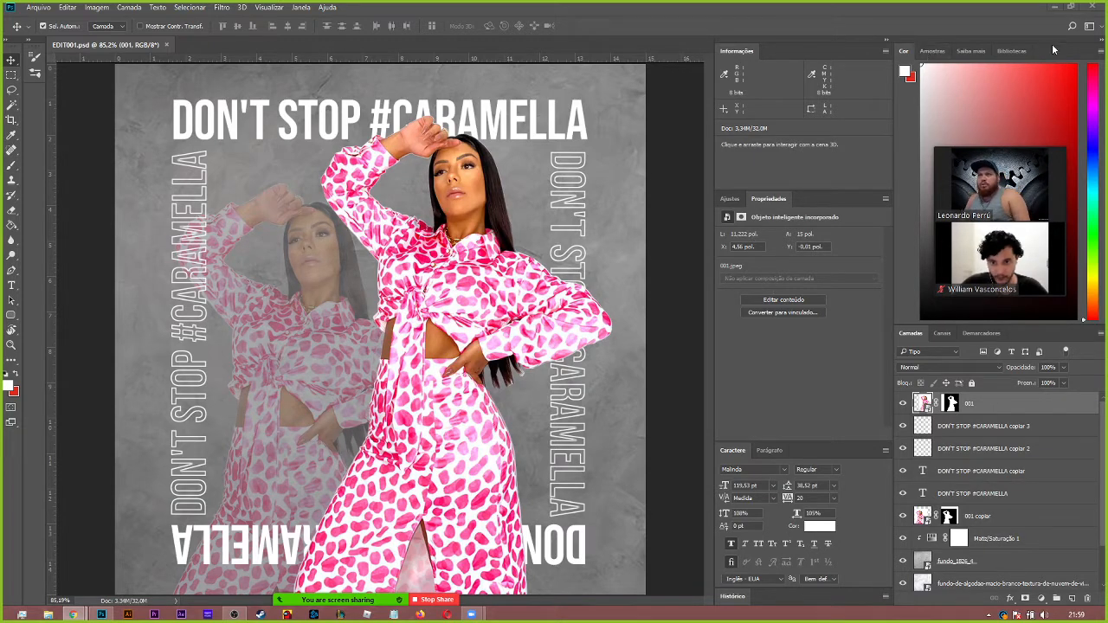
mouse_move(937, 268)
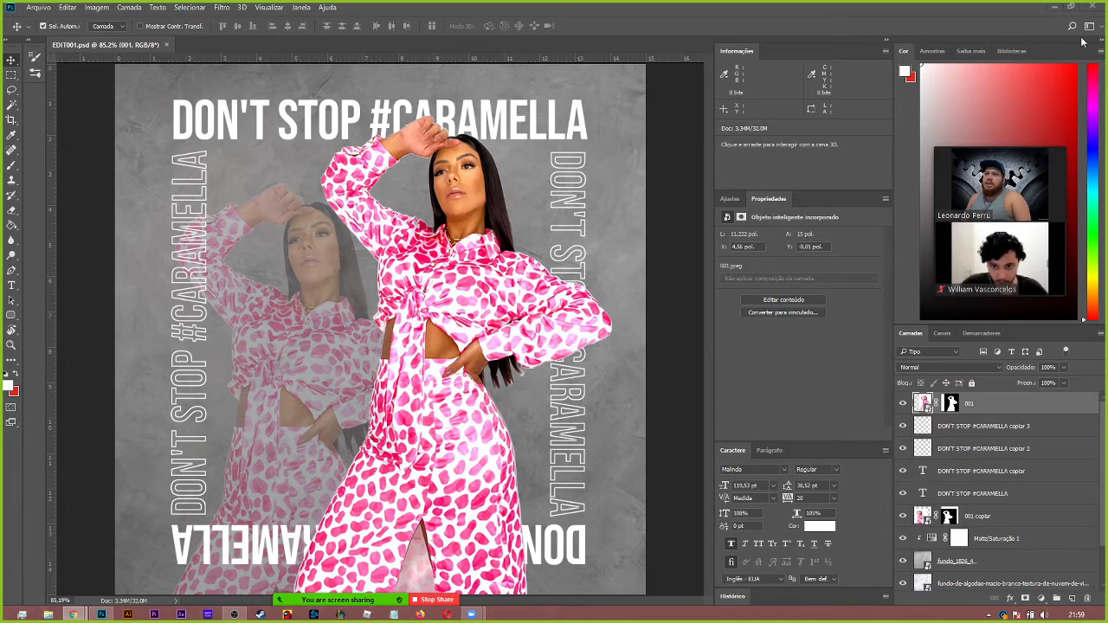
mouse_move(1082, 43)
mouse_down()
mouse_move(1051, 53)
mouse_move(376, 58)
mouse_move(1082, 42)
mouse_up()
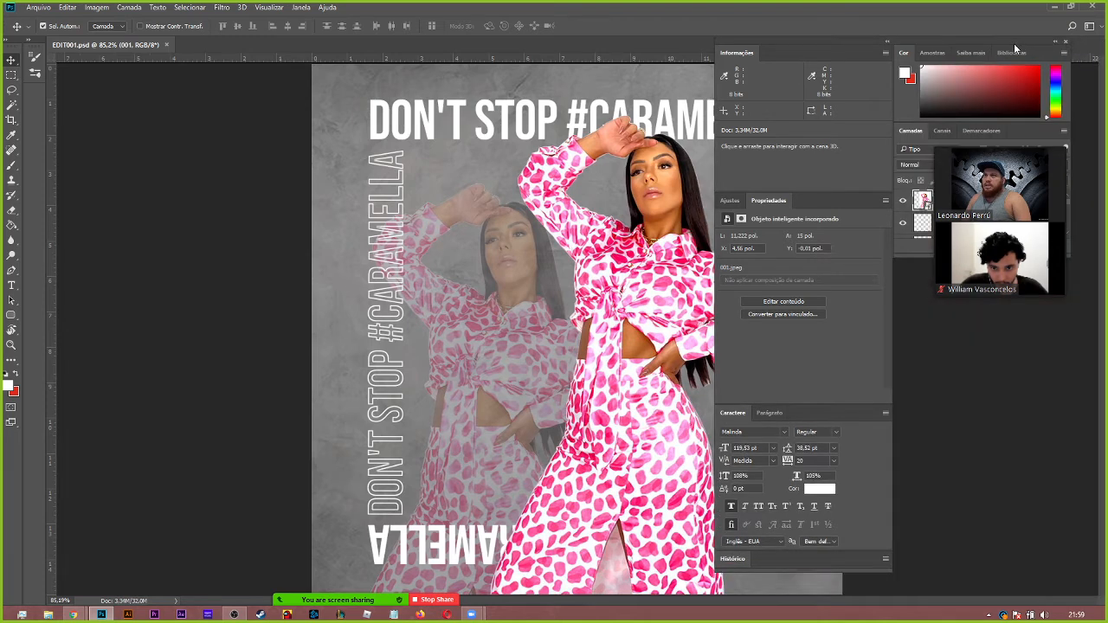
drag(1016, 48, 1106, 86)
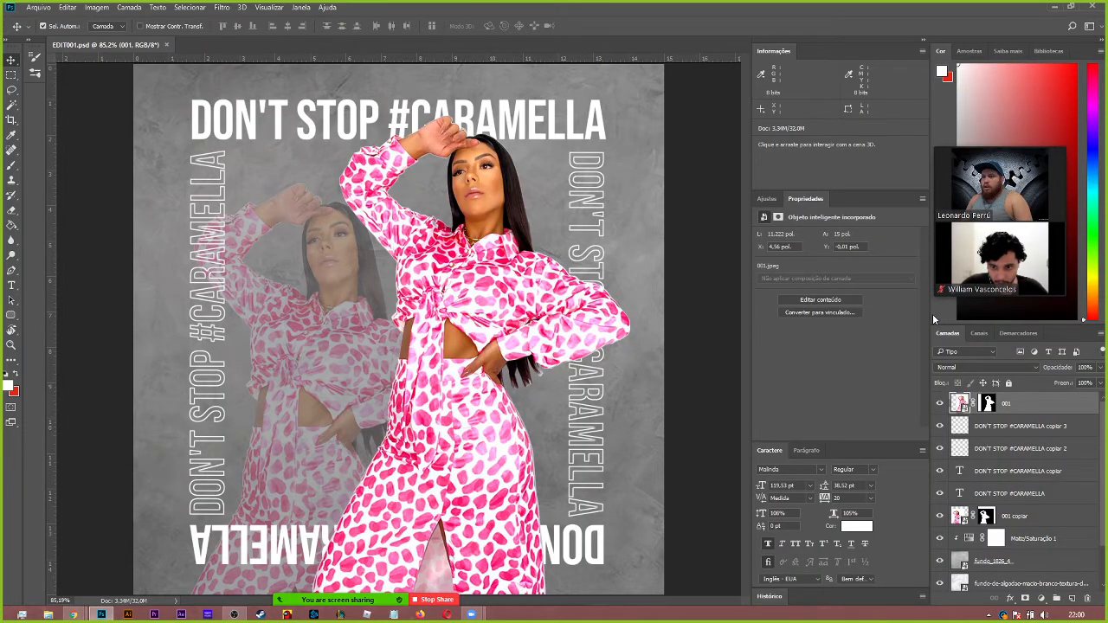
drag(933, 313, 893, 316)
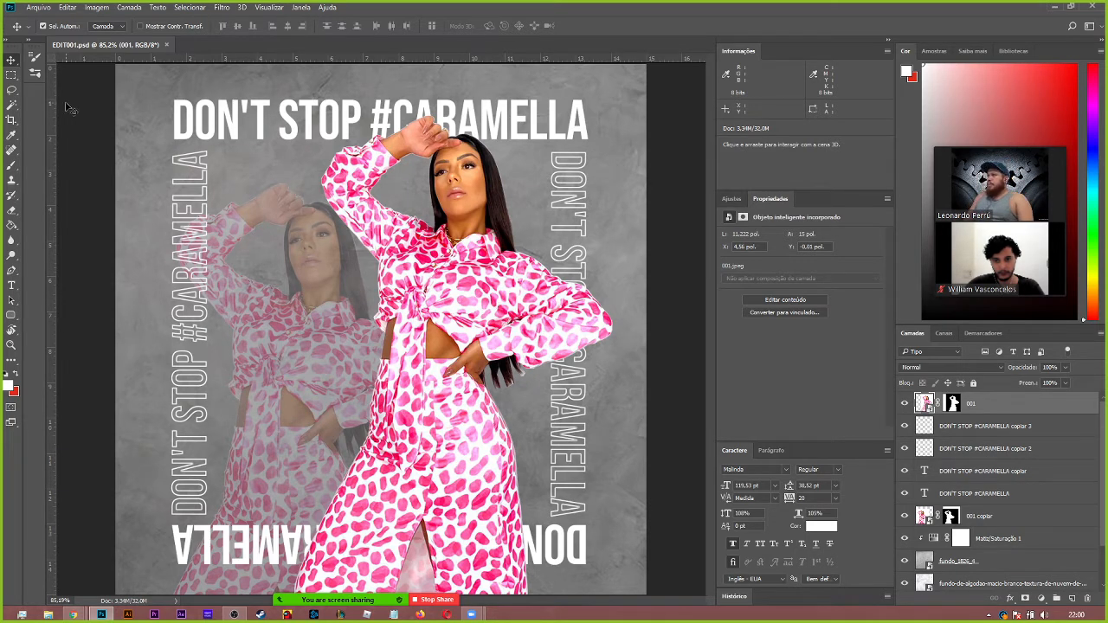
- Review the workspace: the list of available panels, the layer stack, and the Adjustments, Properties, Character and Paragraph settings
click(38, 7)
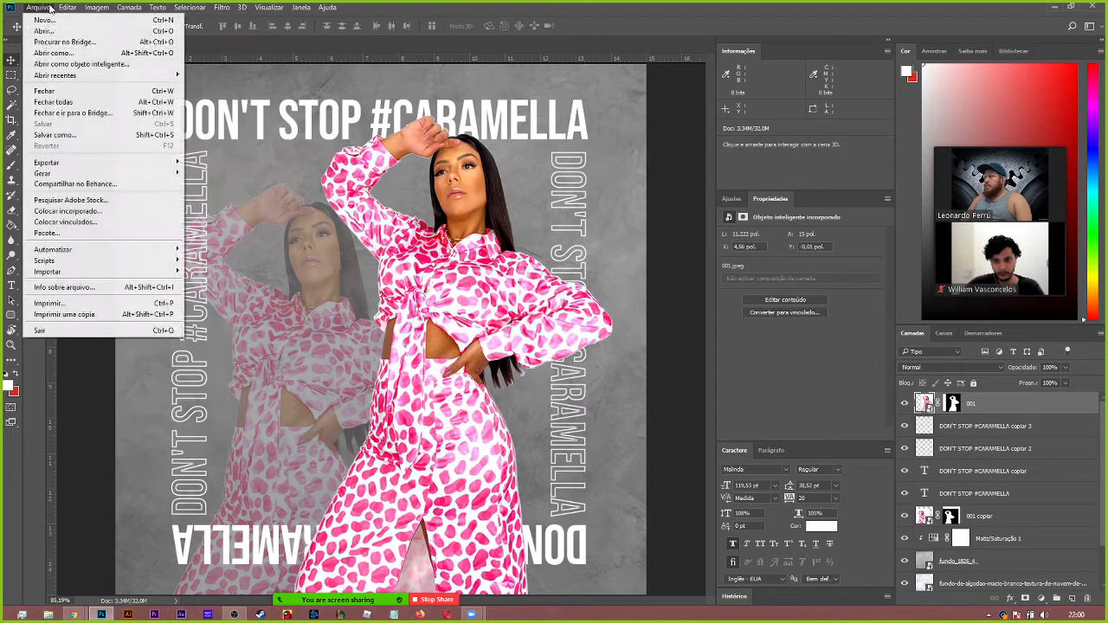
click(292, 9)
click(327, 7)
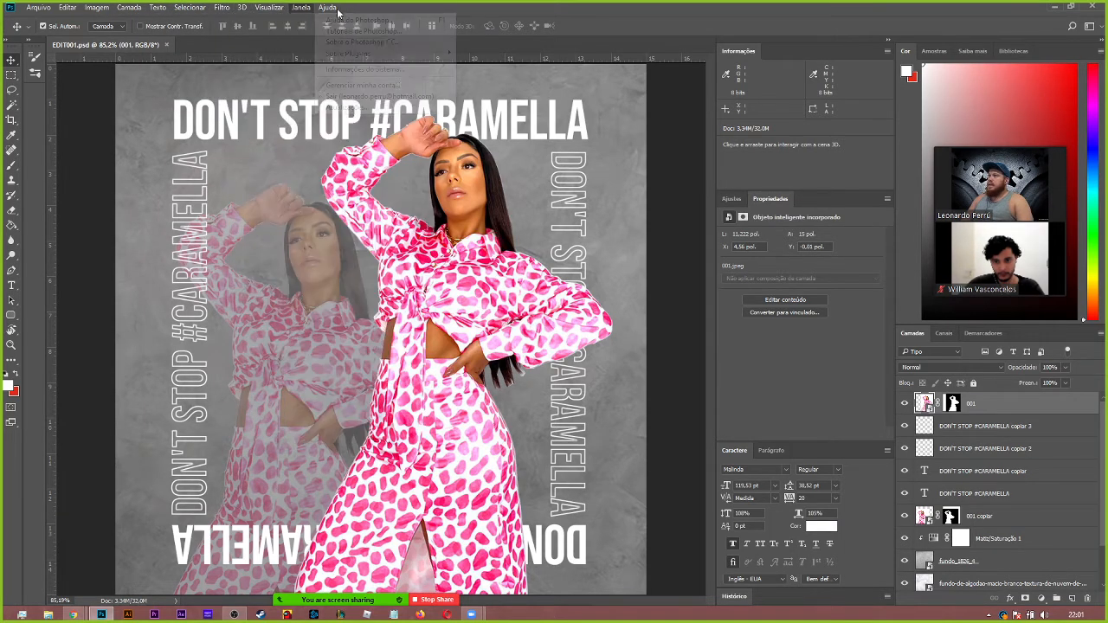
mouse_move(296, 8)
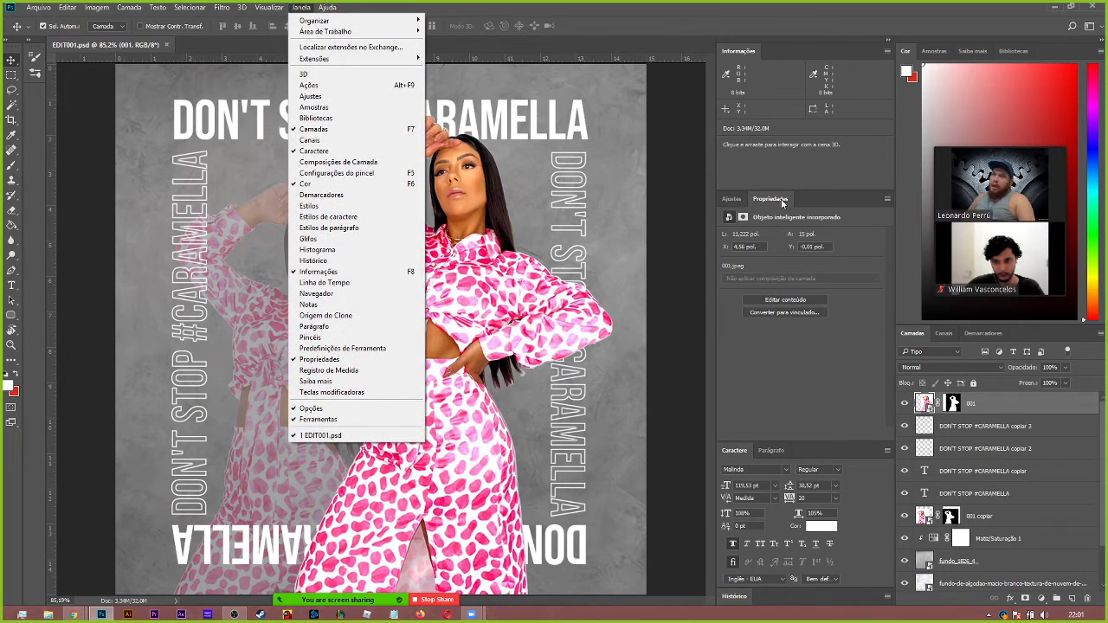
click(615, 14)
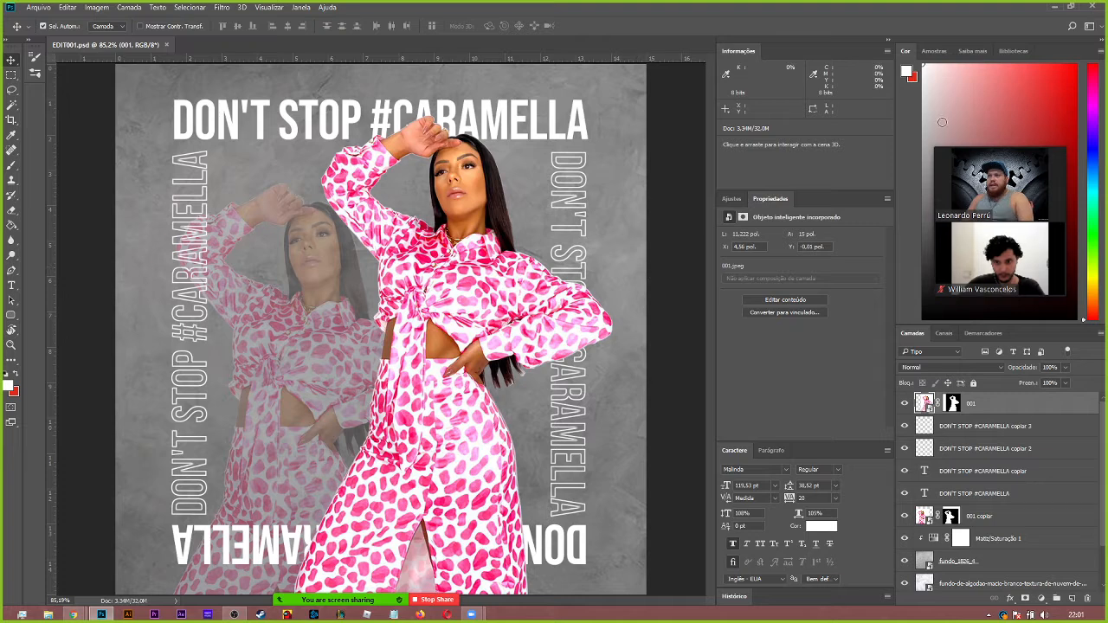
mouse_move(1042, 158)
mouse_move(1047, 146)
mouse_down()
mouse_move(540, 326)
mouse_move(1102, 355)
mouse_move(998, 424)
mouse_move(1061, 184)
mouse_move(1043, 123)
mouse_move(1052, 151)
mouse_up()
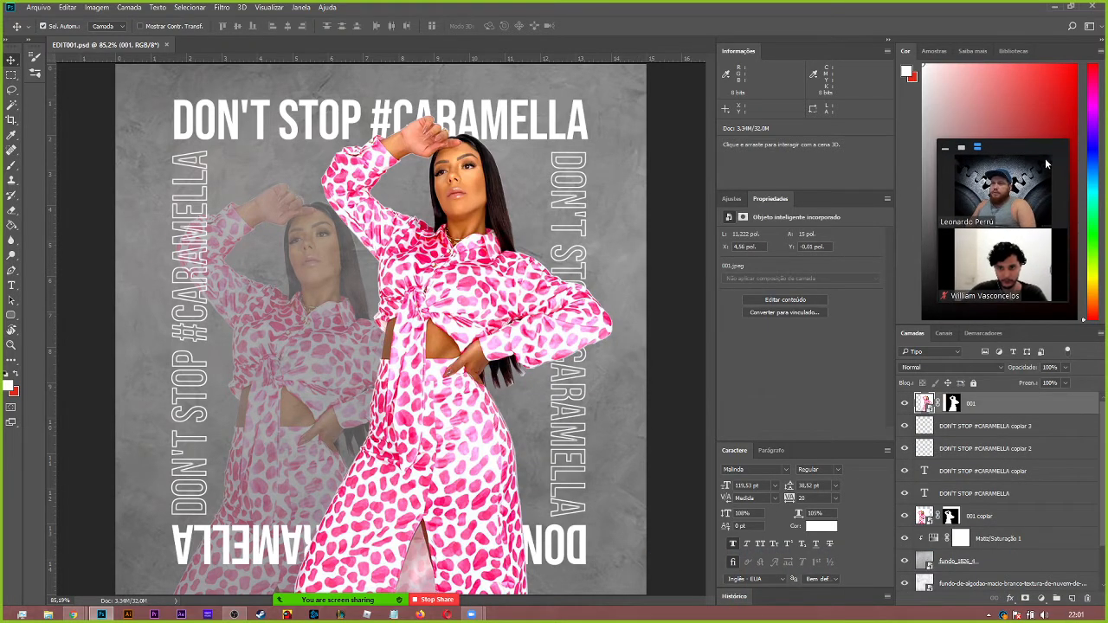
scroll(984, 517, down, 1)
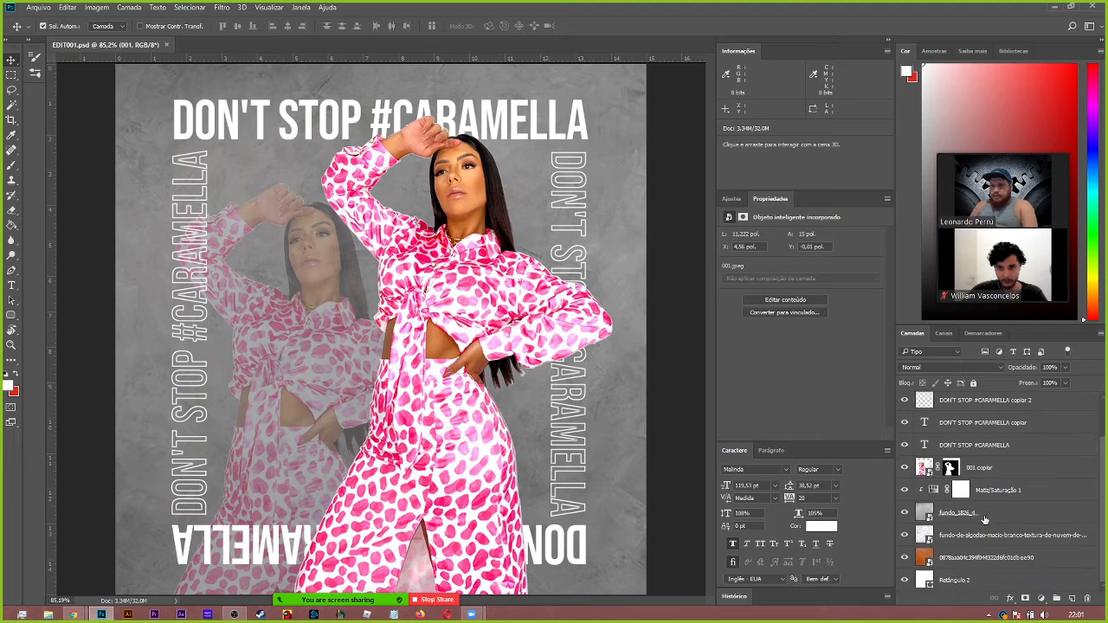
scroll(984, 518, up, 1)
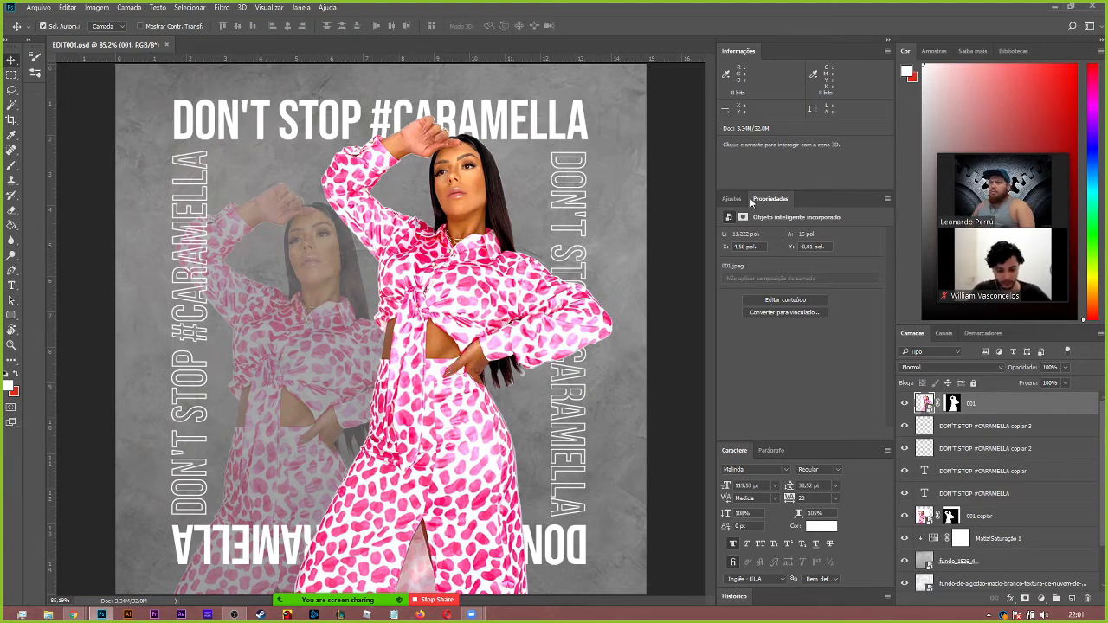
click(732, 199)
click(770, 199)
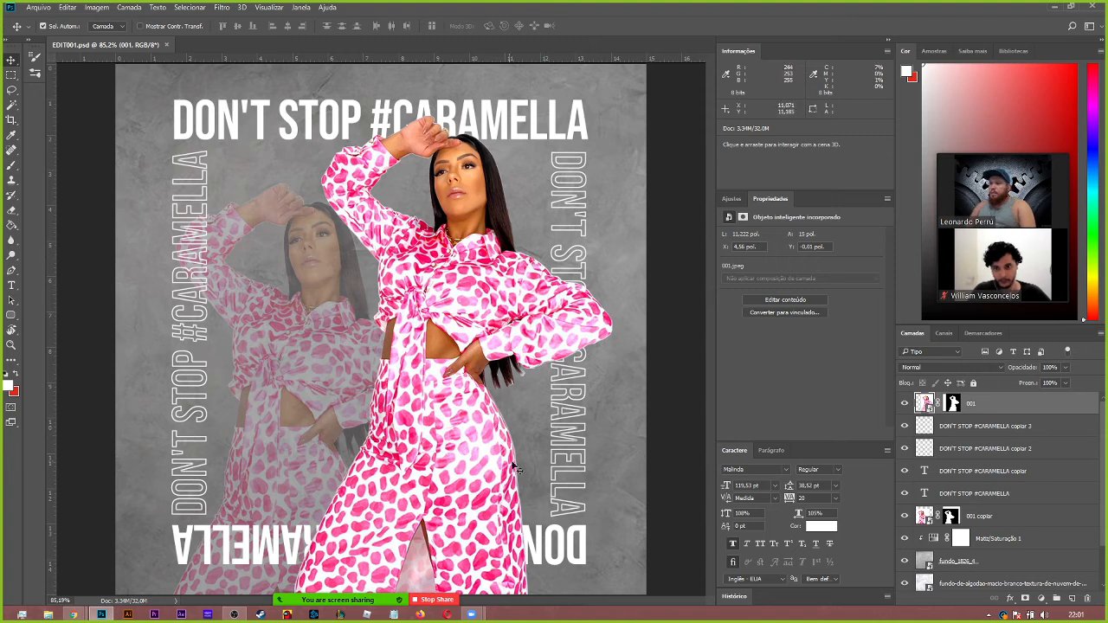
click(777, 453)
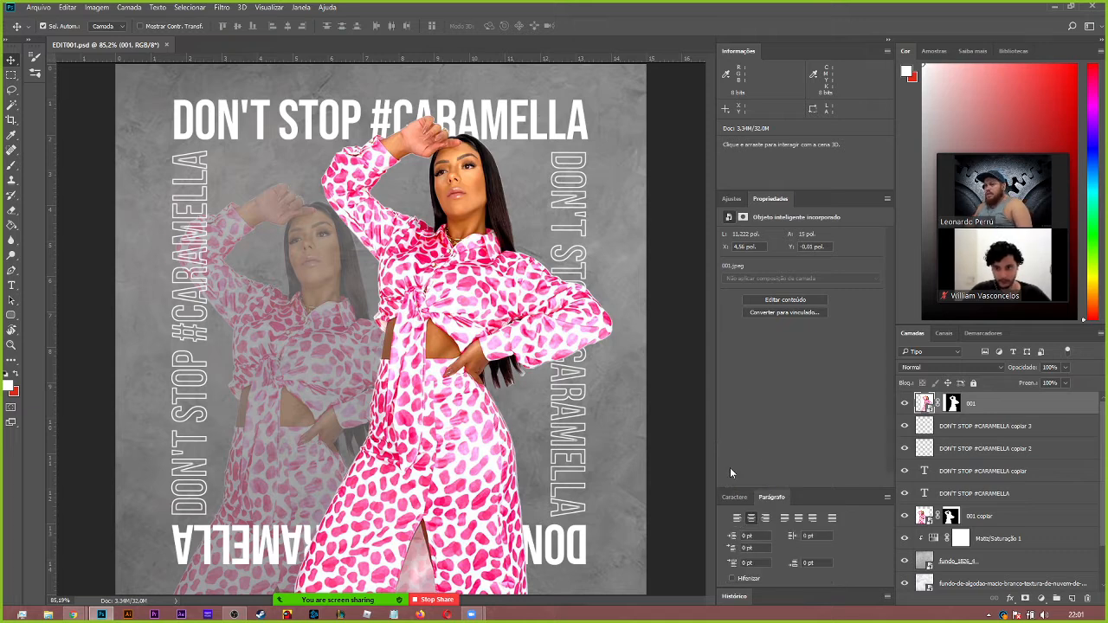
click(734, 499)
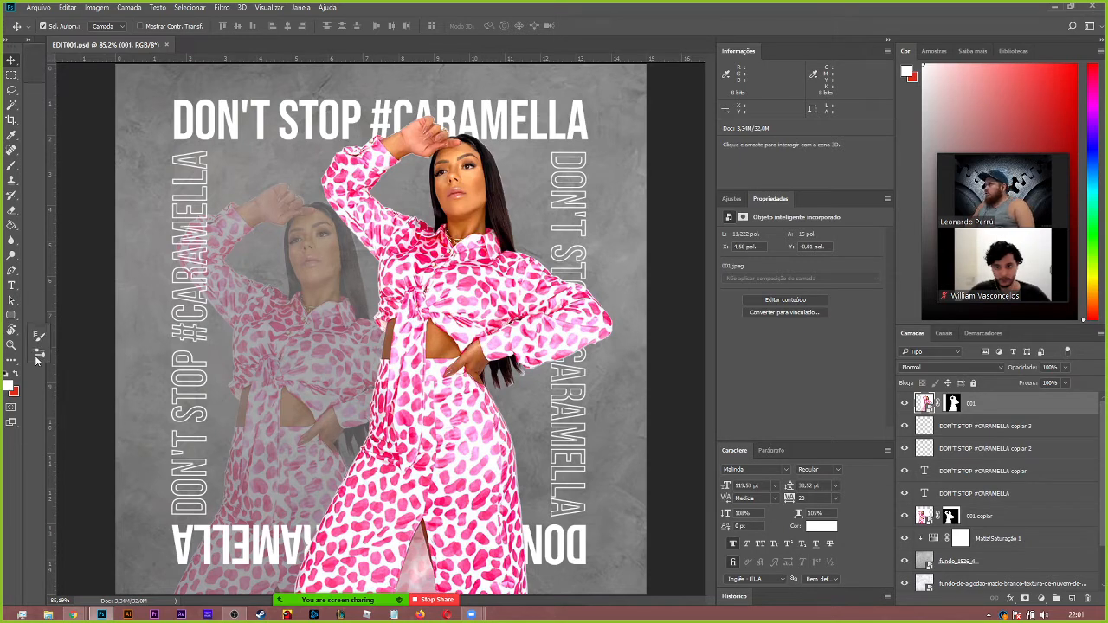
- Dock the collapsed brush panels beneath the toolbox
click(12, 475)
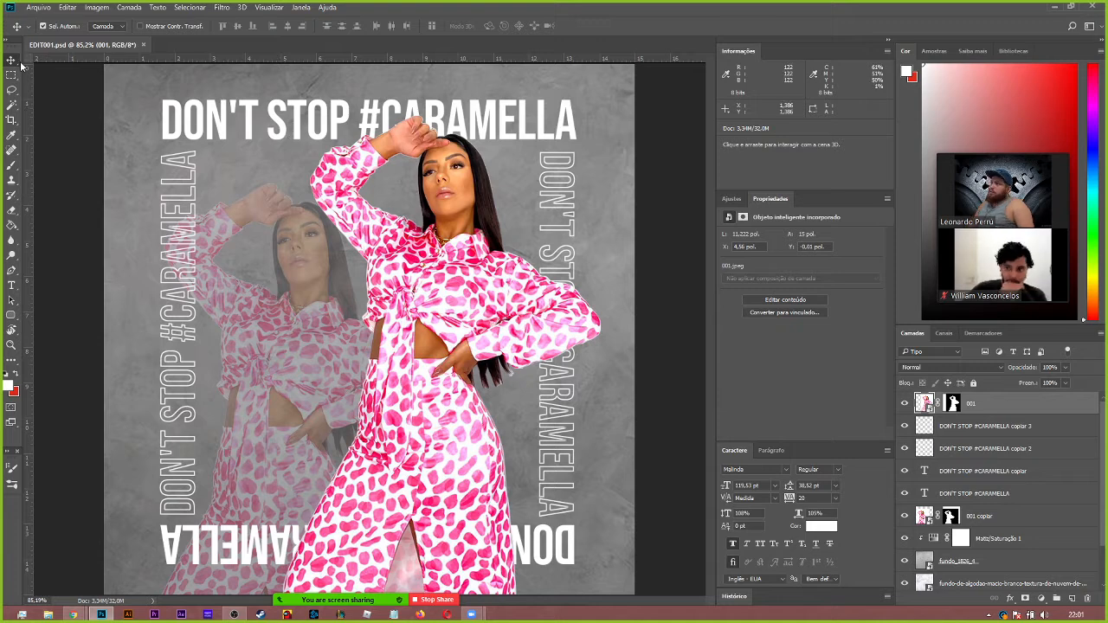
- Try moving the main model photo on the canvas with the Move tool and undo the move
drag(420, 264, 476, 334)
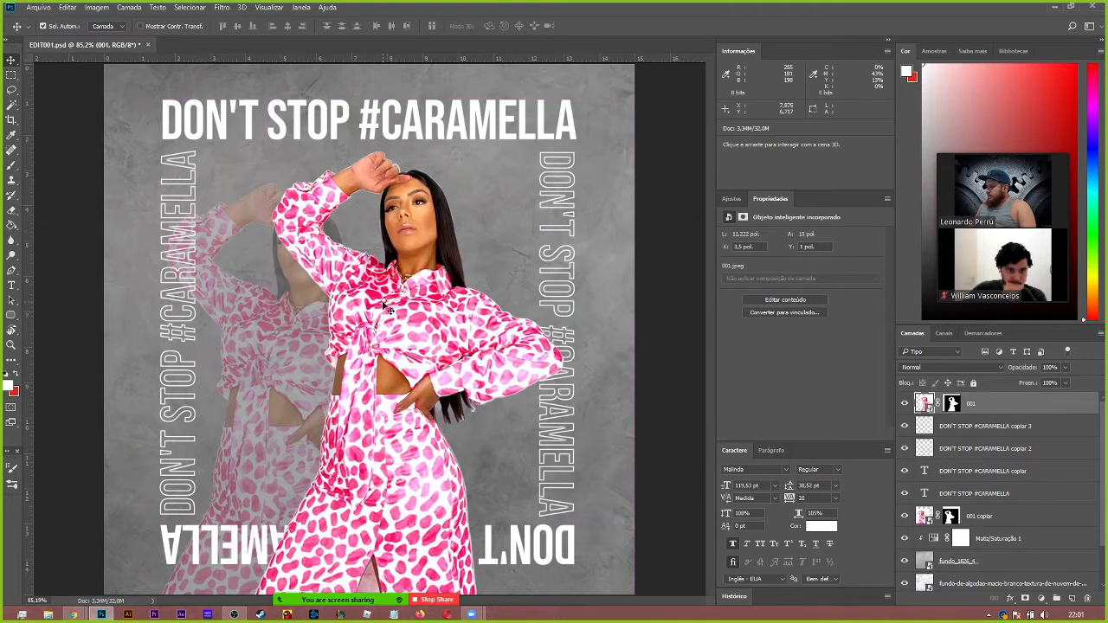
key(ctrl+z)
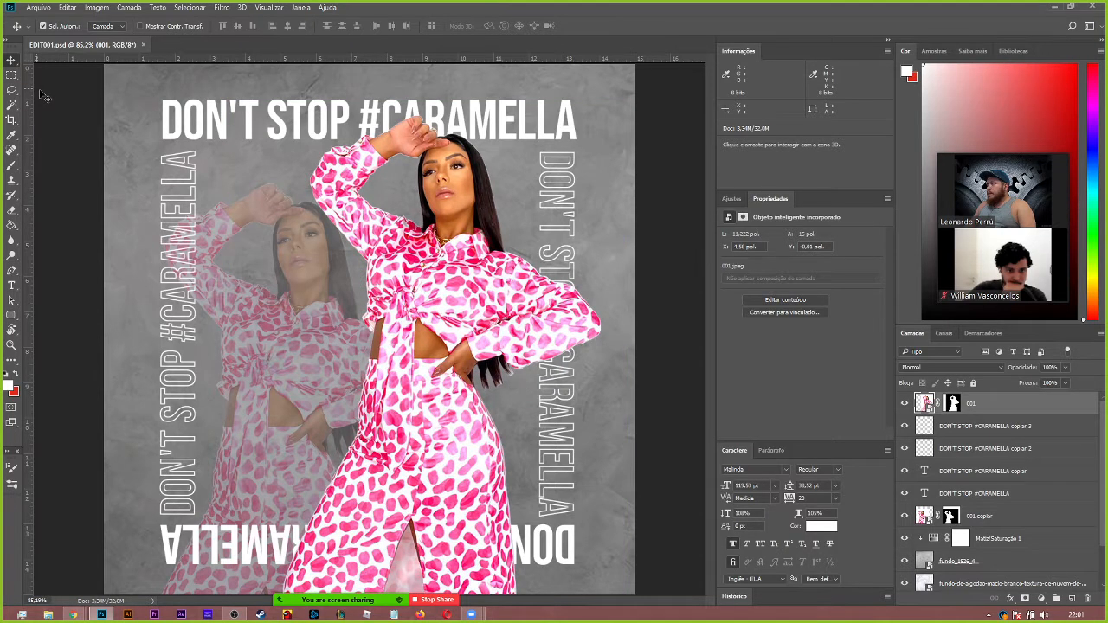
- Copy a rectangular area about 8.13 by 5.81 inches around the model's upper body from layer 001 to a new layer
key(m)
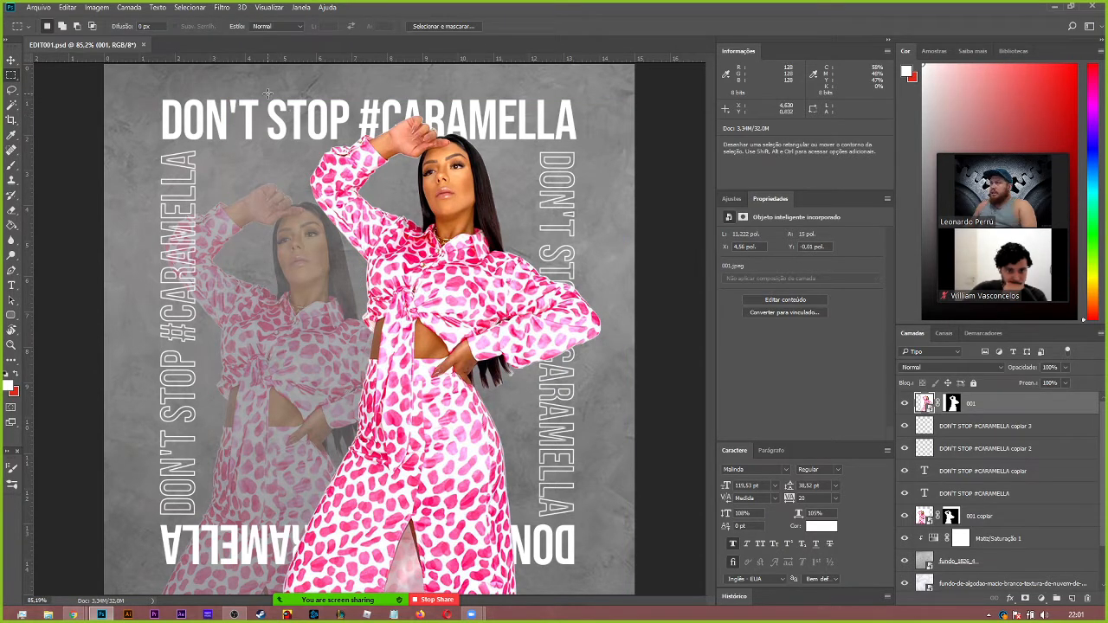
drag(267, 90, 557, 301)
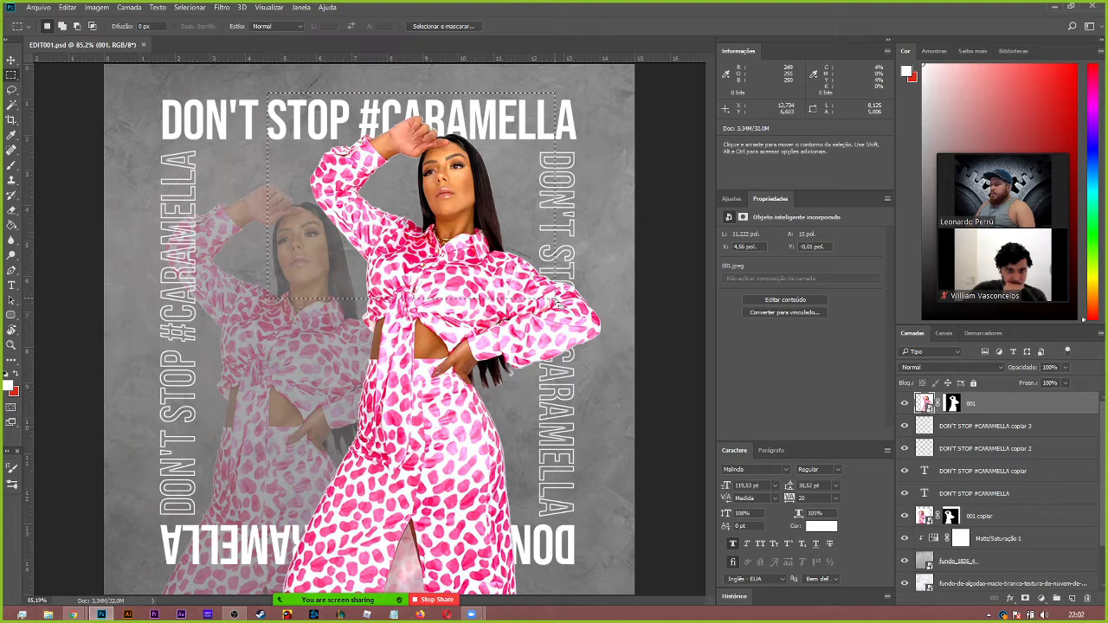
key(ctrl+j)
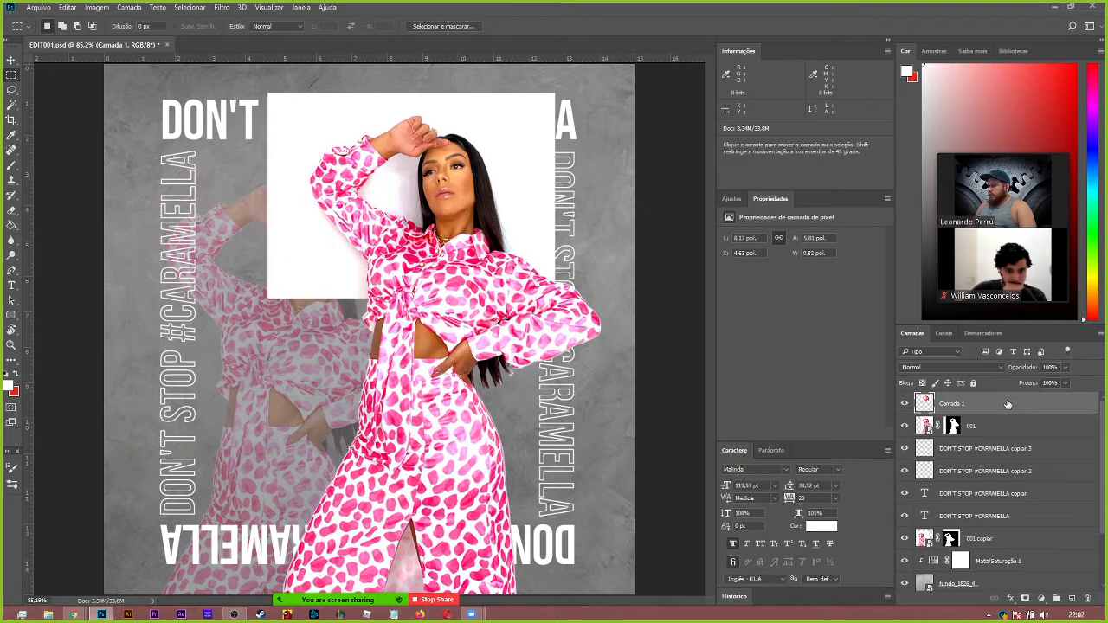
- Move the copied rectangular piece down over the model's torso using Free Transform and delete its layer
key(ctrl+t)
drag(487, 161, 471, 319)
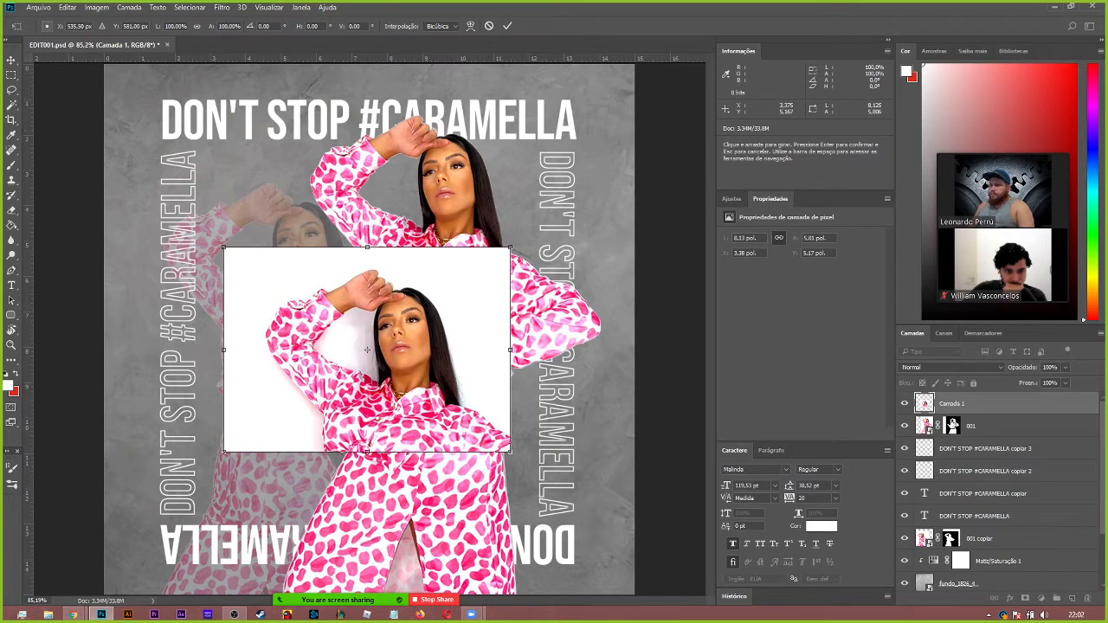
key(Return)
key(Delete)
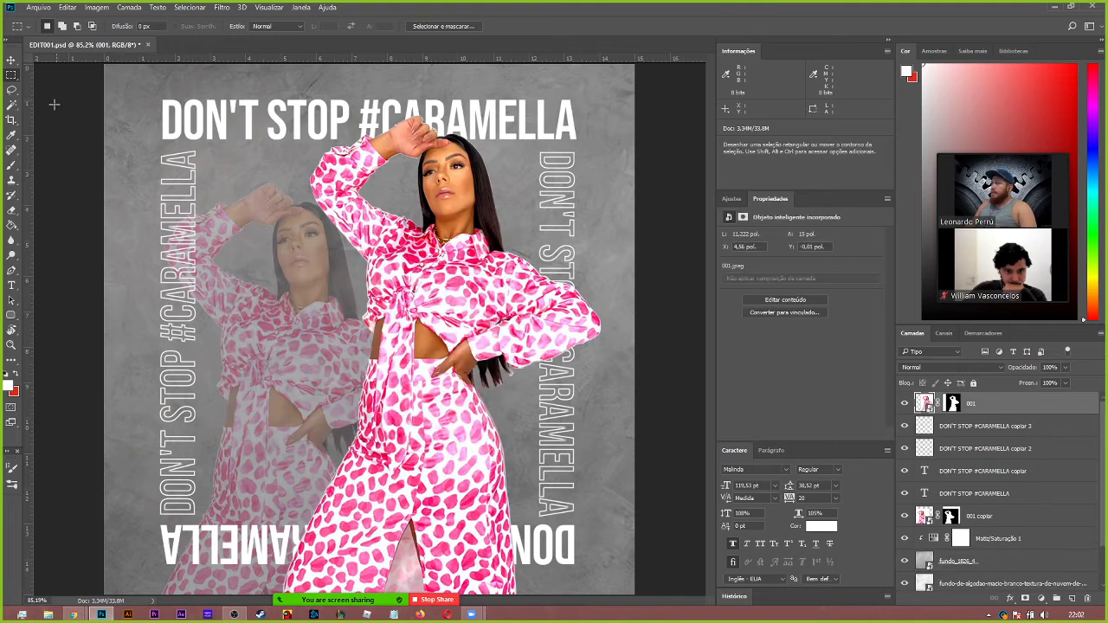
- Look at the Lasso tool variants and the Magic Wand tool, and return to the Move tool
click(10, 90)
click(10, 92)
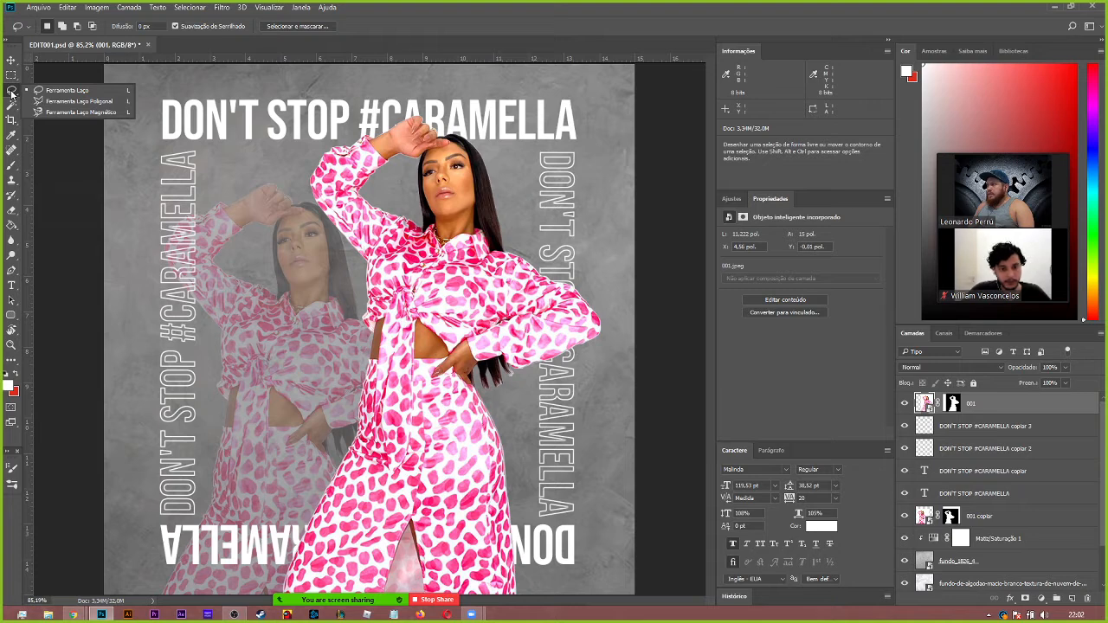
click(11, 105)
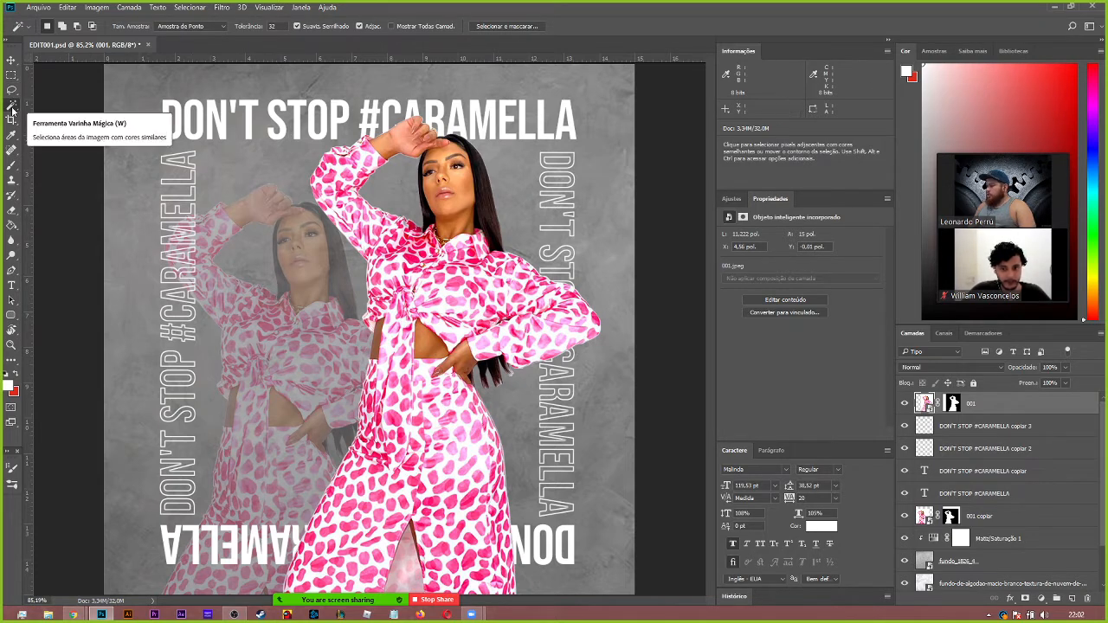
key(v)
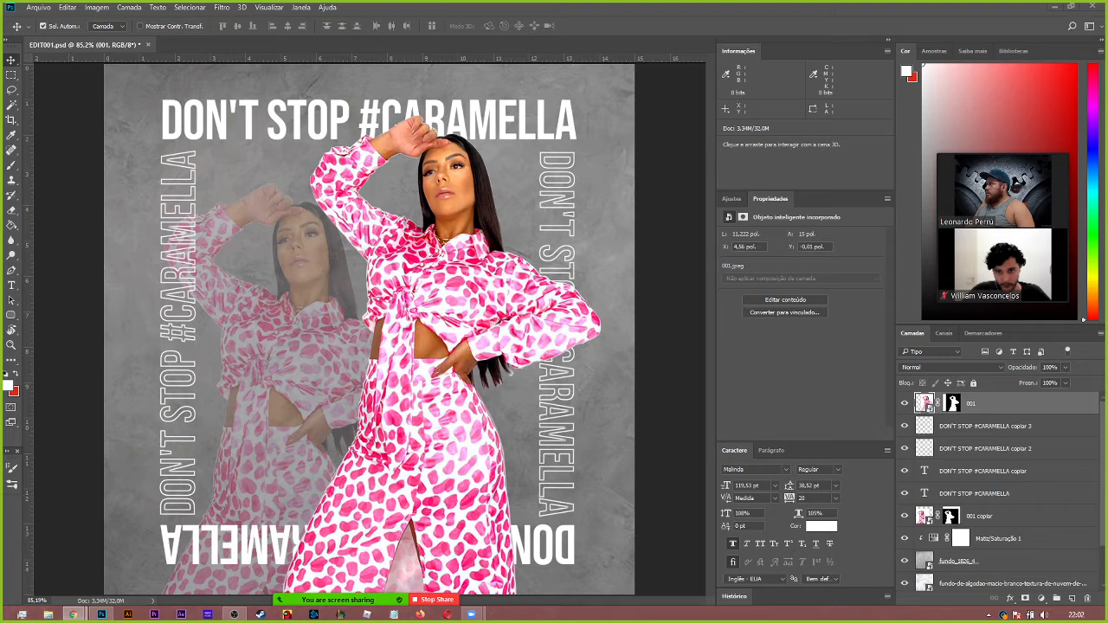
- Switch to Chrome and search Google Images for "icone instagram"
key(alt+Tab)
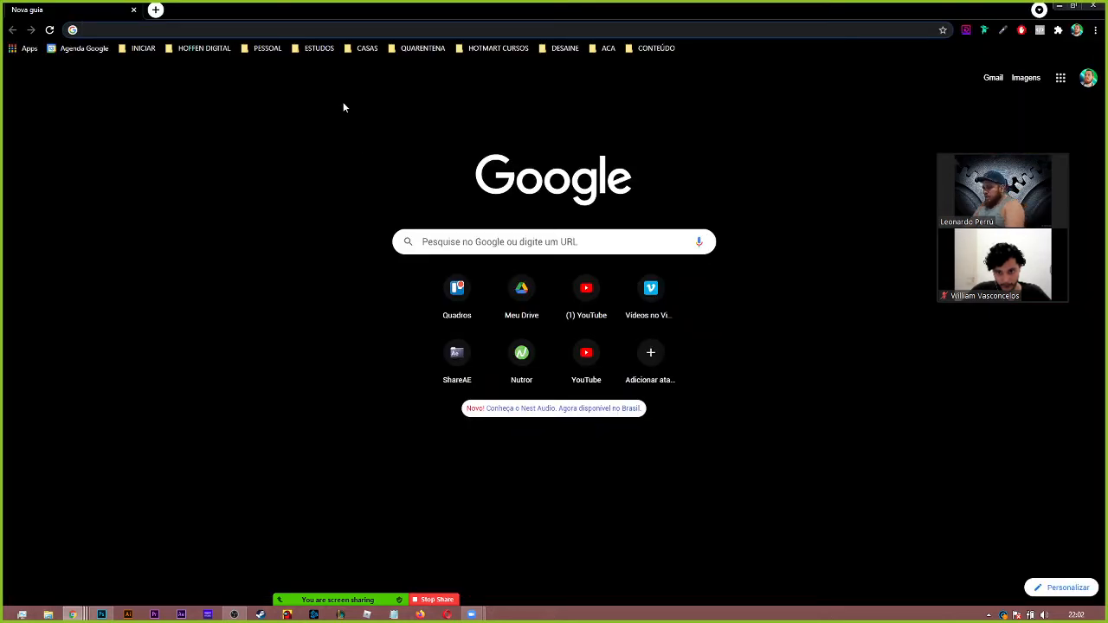
text(icone ins)
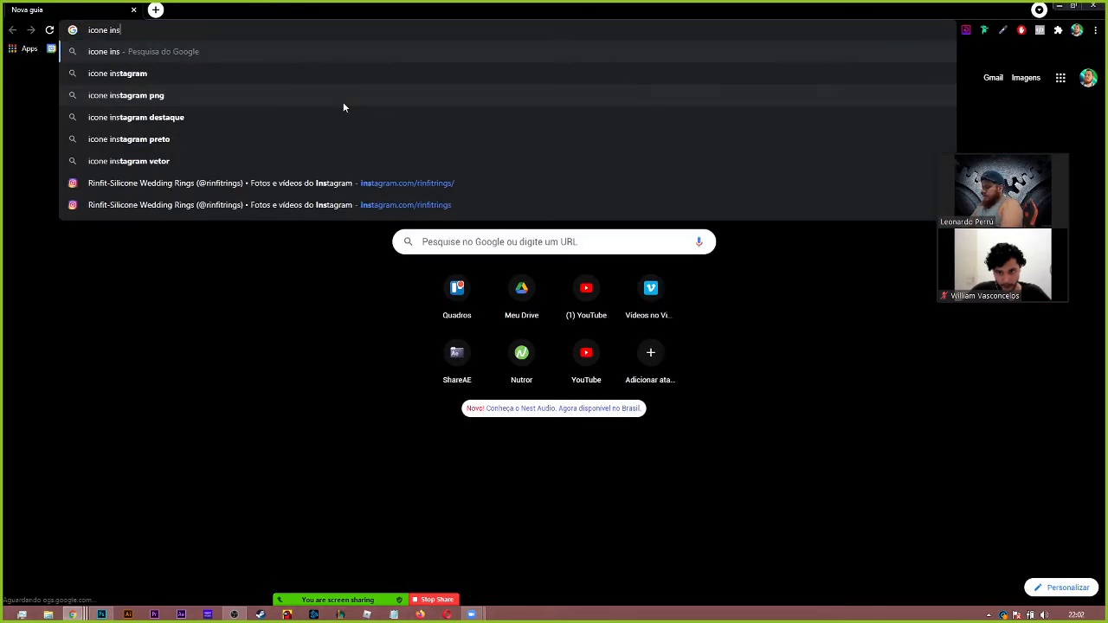
text(tagr)
key(Return)
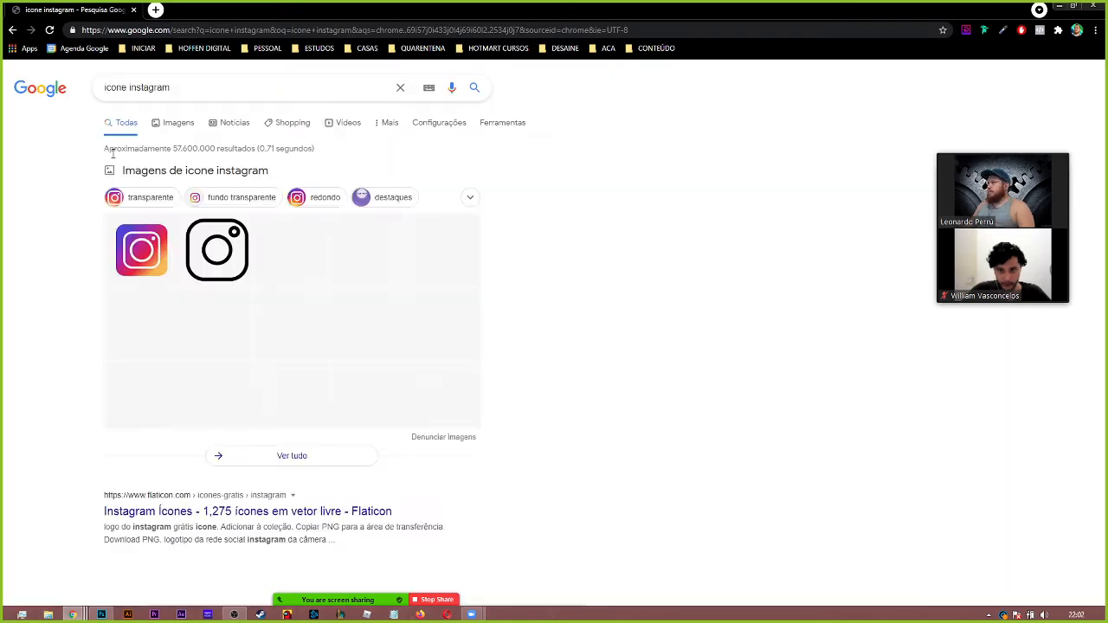
click(178, 123)
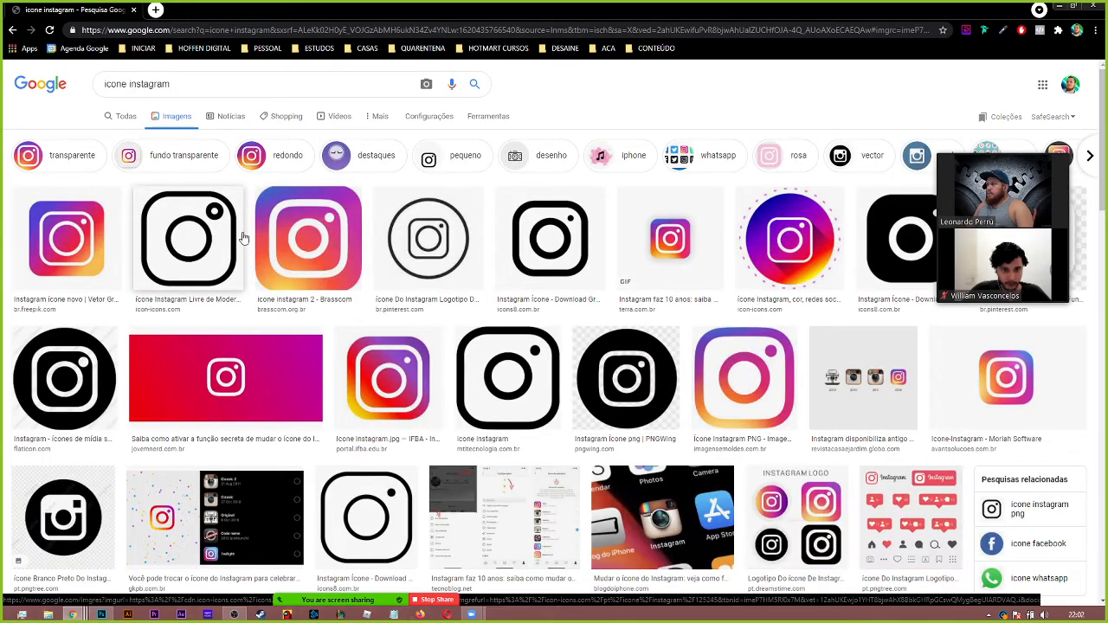
- Browse Instagram icons through the search results and related images, and open the preview of the outlined icon inside a circle from Pinterest
click(243, 238)
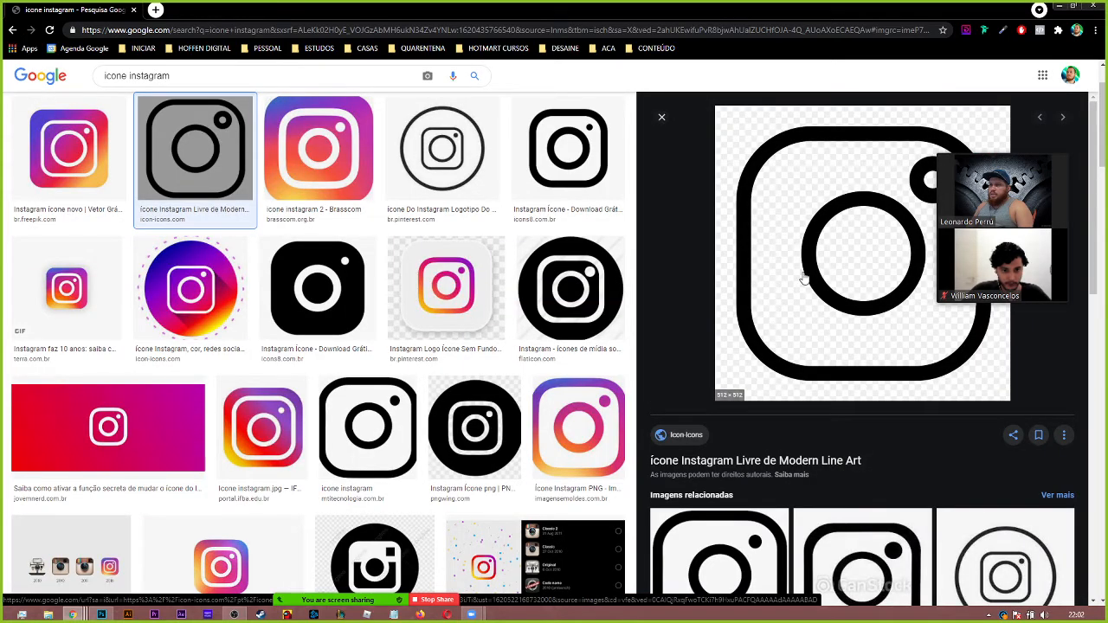
click(864, 520)
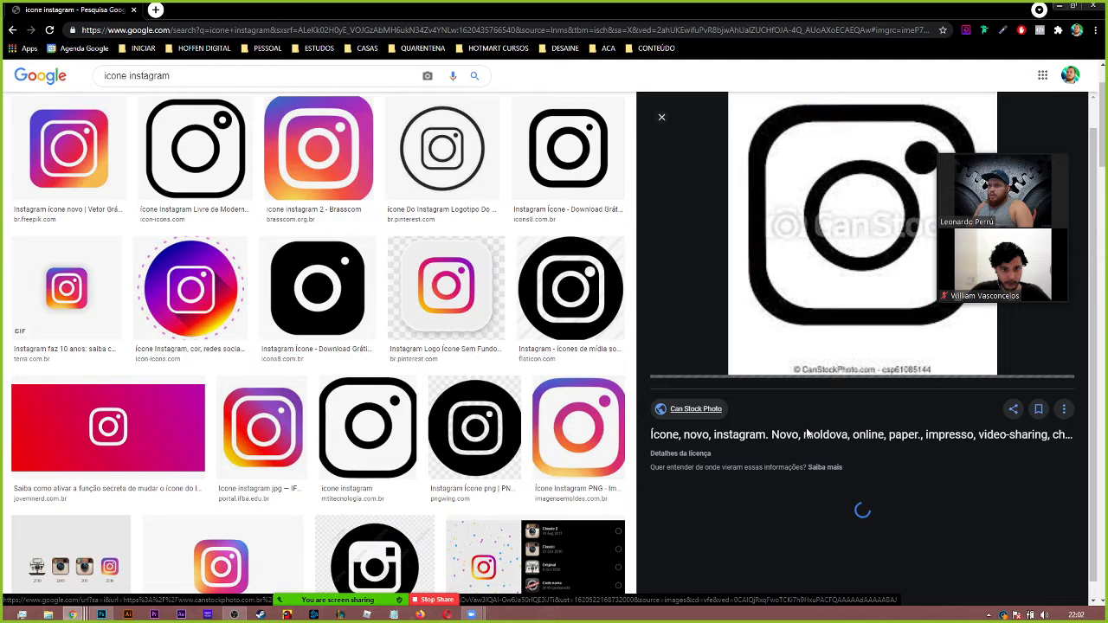
click(740, 516)
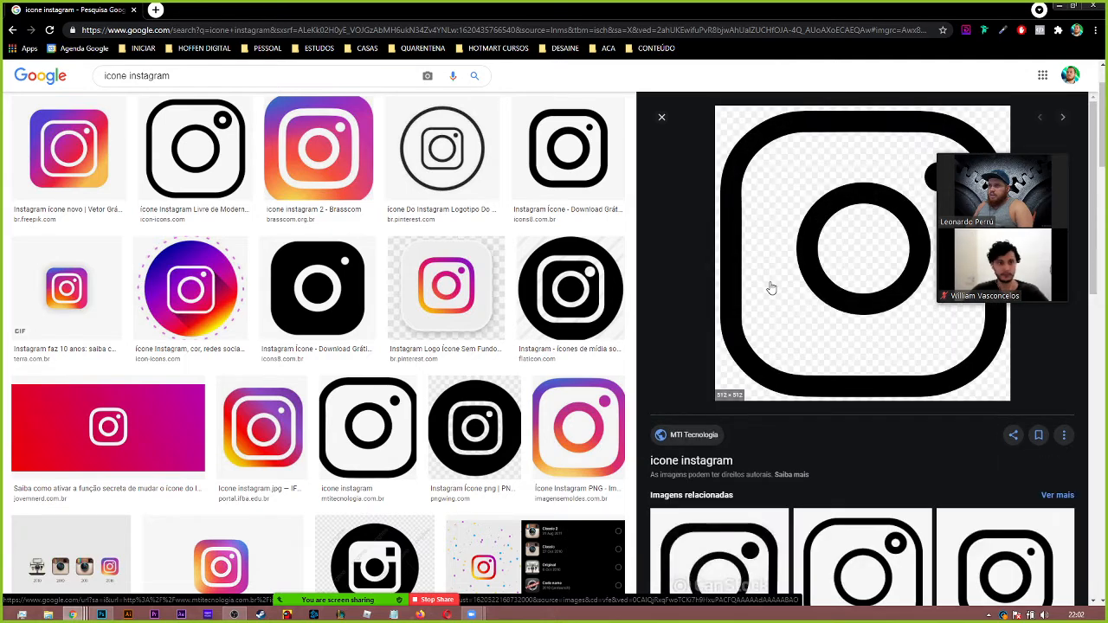
click(862, 527)
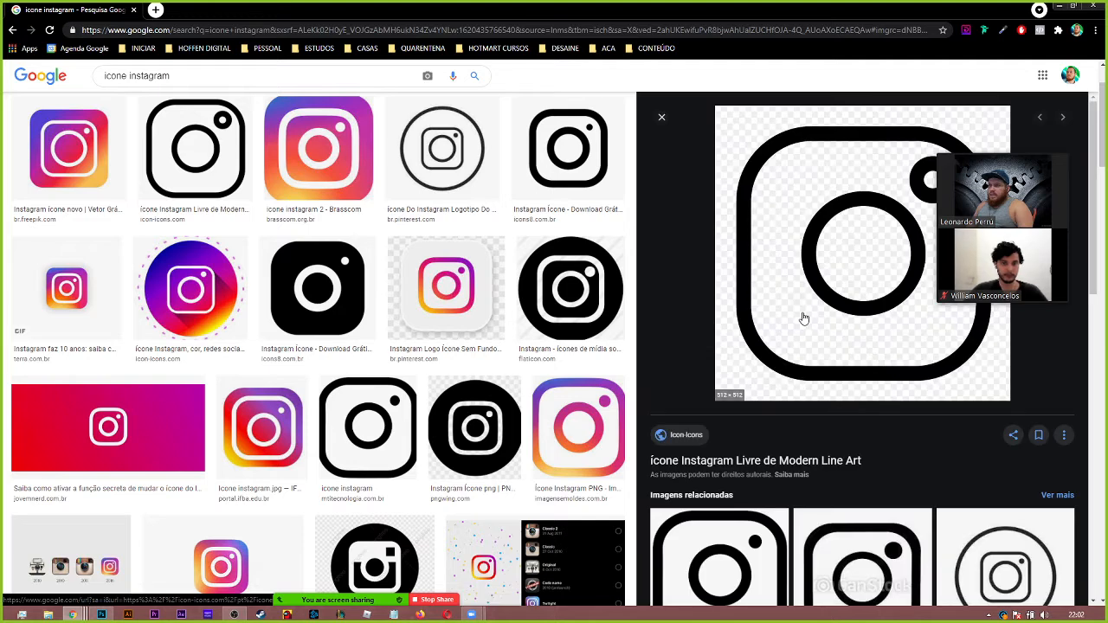
click(997, 531)
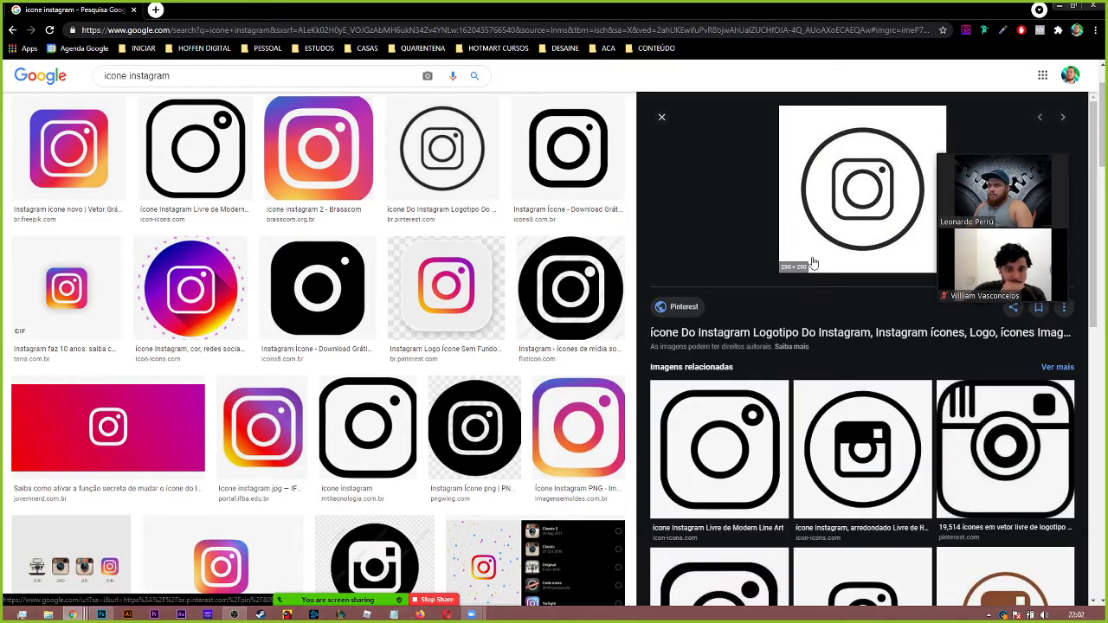
- Save the circular Instagram icon as a JPEG in the Imagens library under its suggested name
right_click(861, 207)
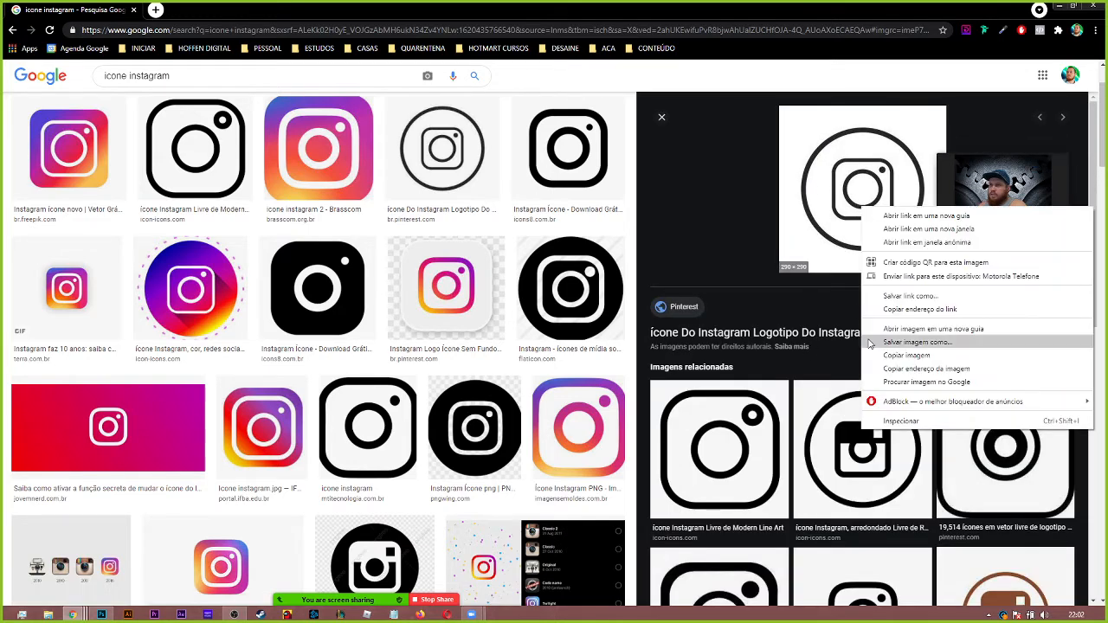
click(869, 343)
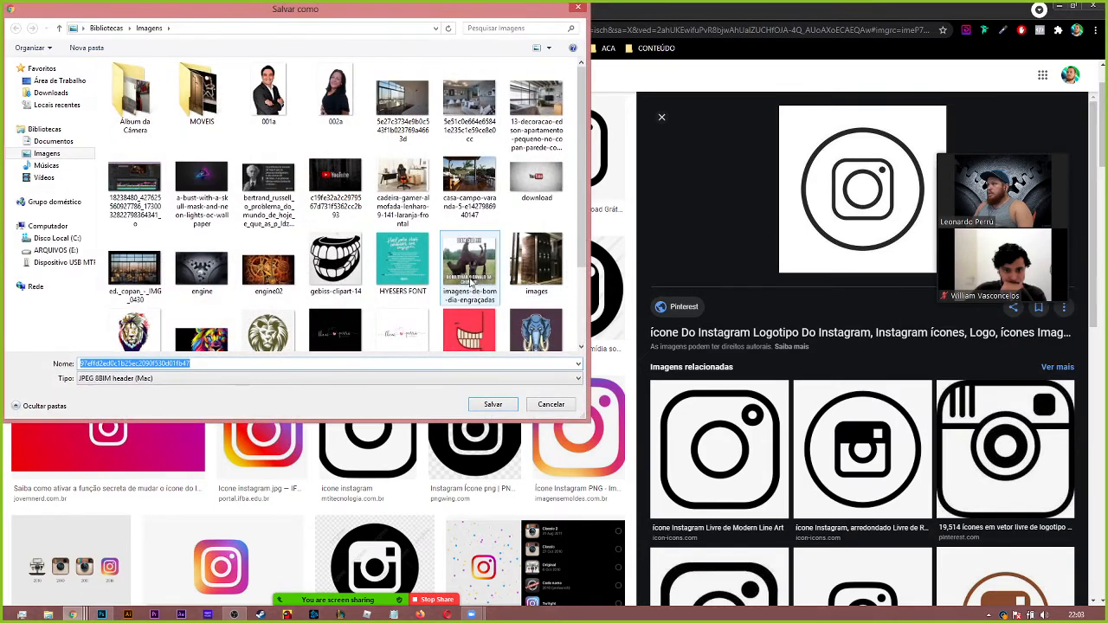
click(491, 404)
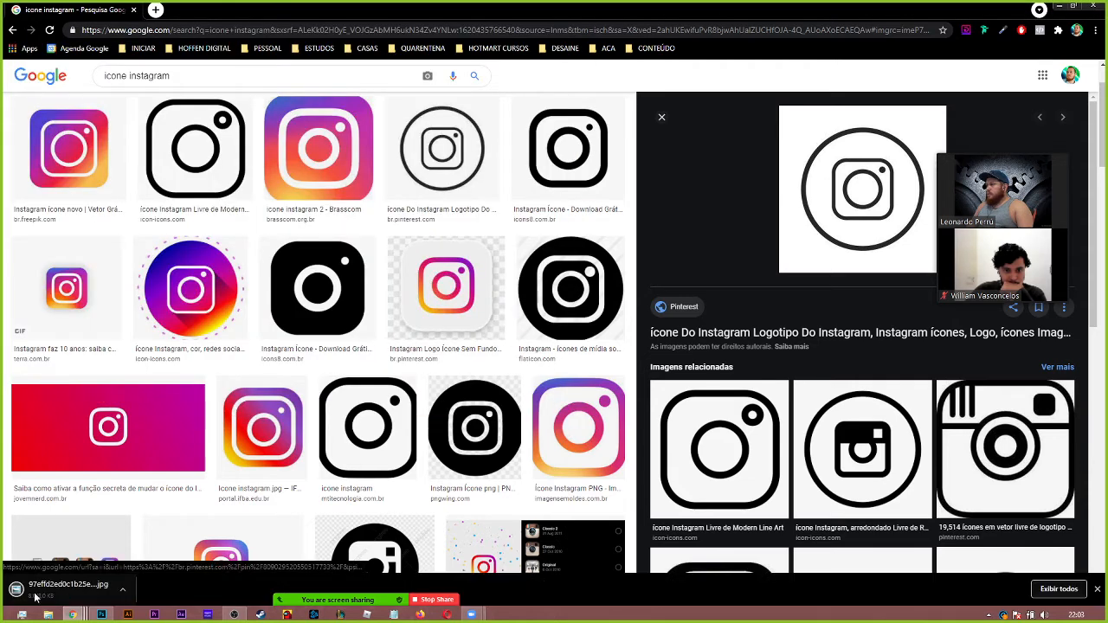
- Place the downloaded Instagram icon JPG in the Photoshop poster over the faded model's torso, move it slightly upward and commit the placement
drag(35, 598, 259, 418)
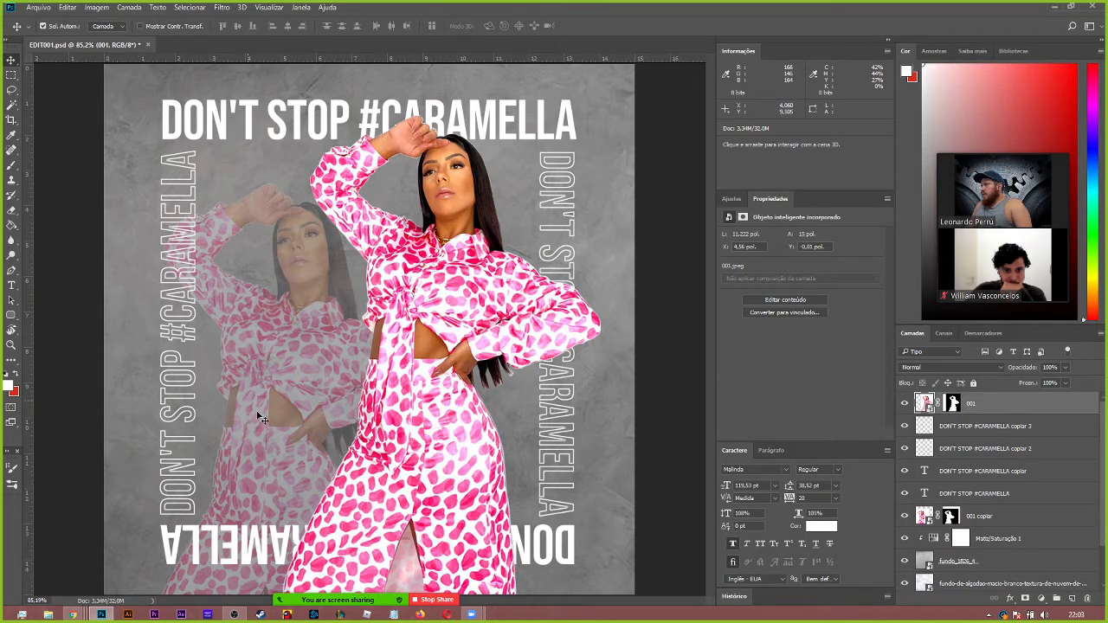
drag(264, 405, 264, 407)
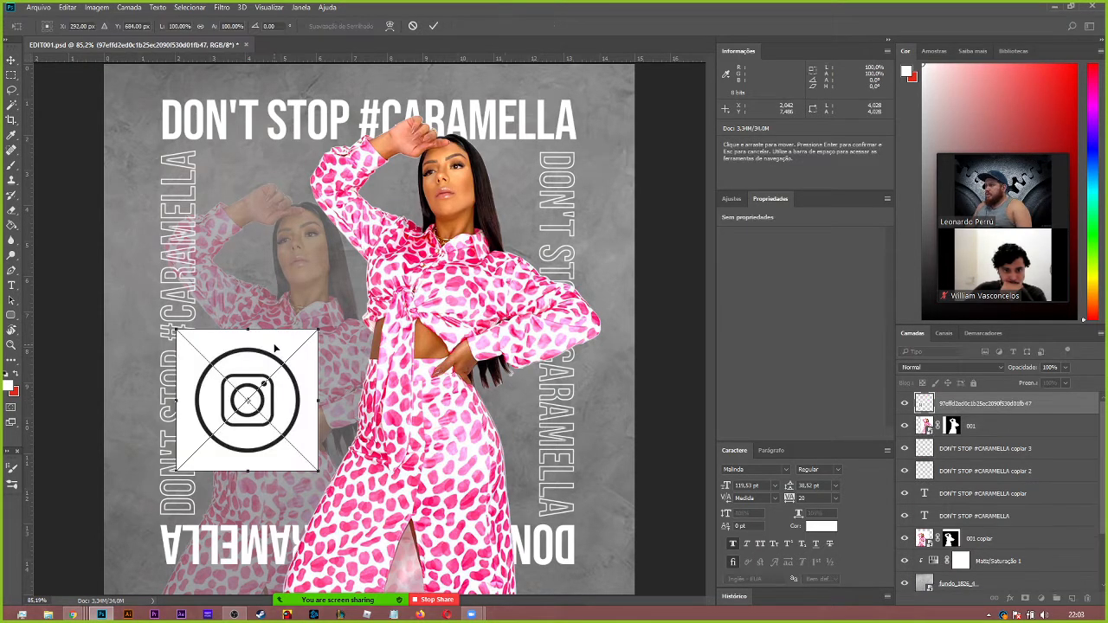
drag(276, 348, 288, 317)
key(Return)
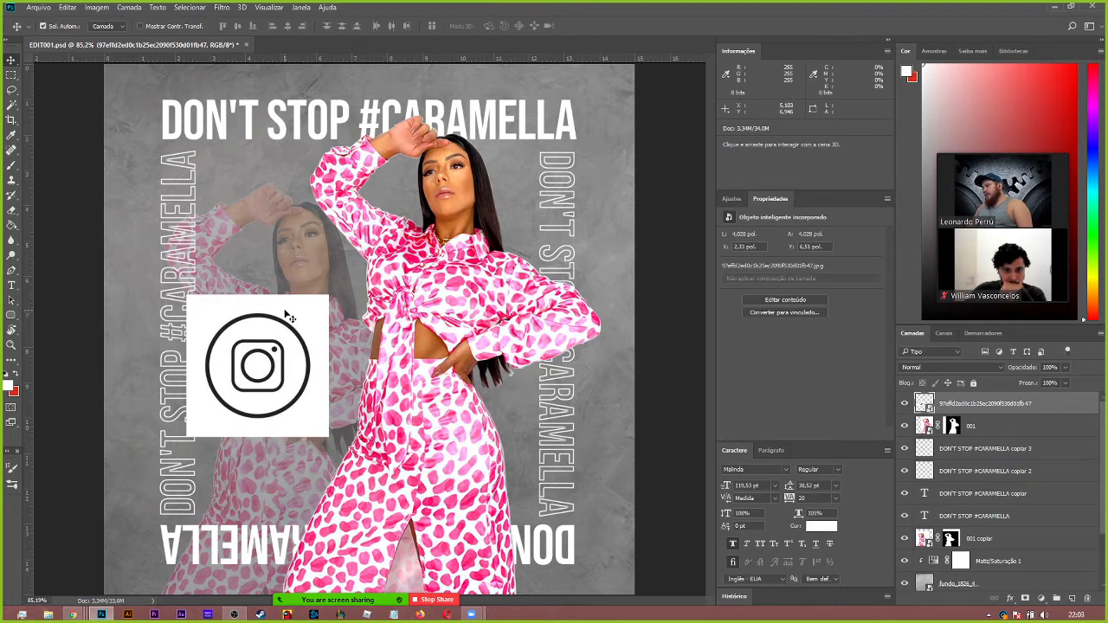
- Select the white background outside the icon's circle with the Magic Wand and rasterize the smart object for erasing
key(w)
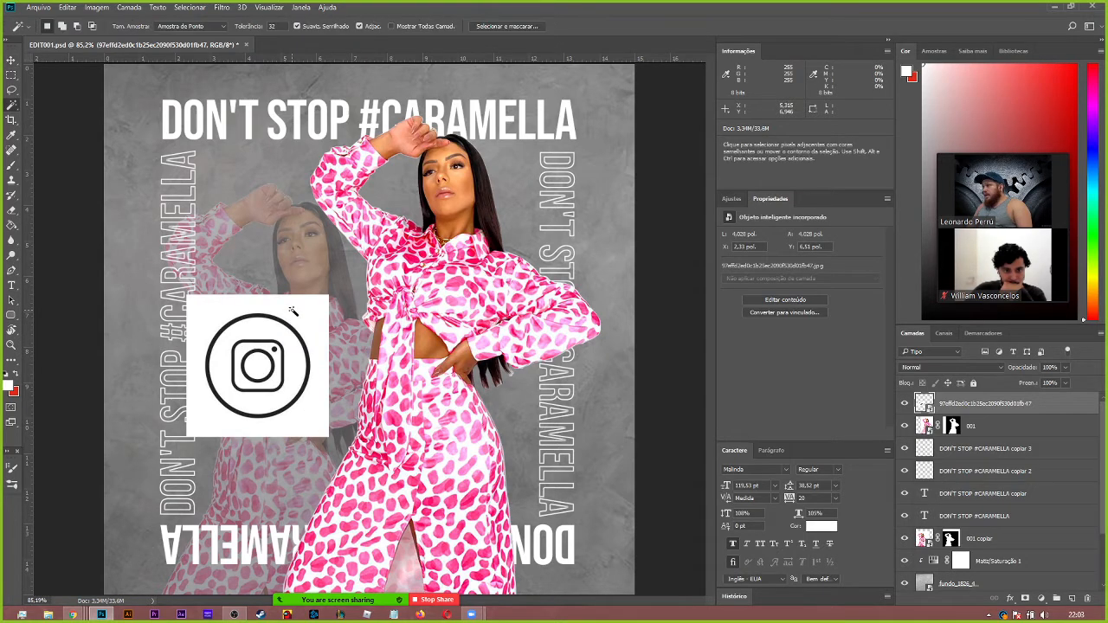
click(322, 329)
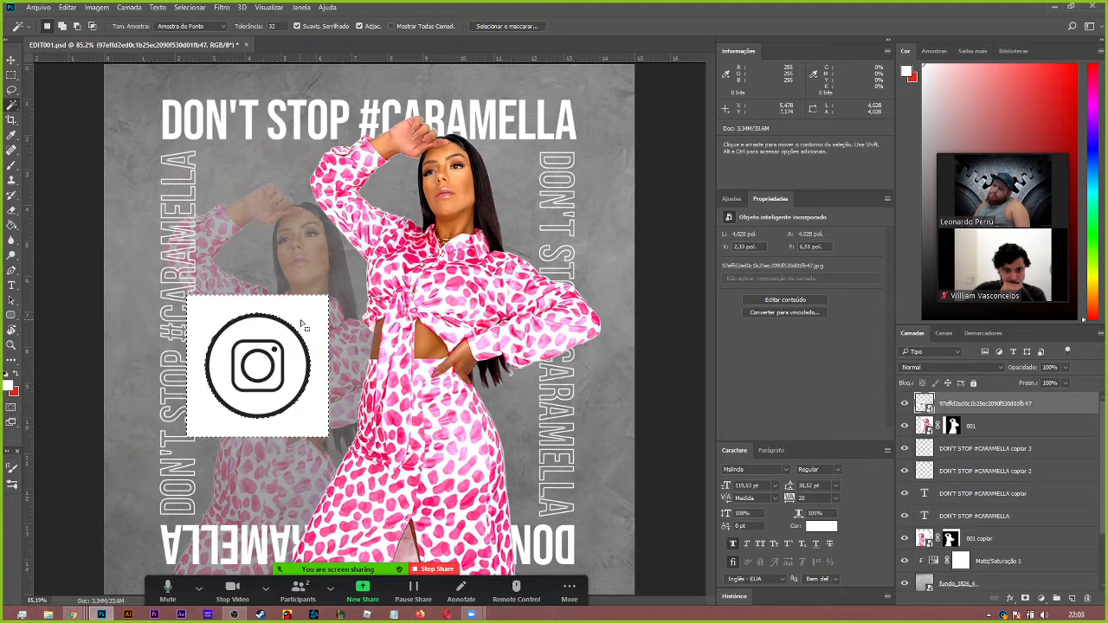
key(e)
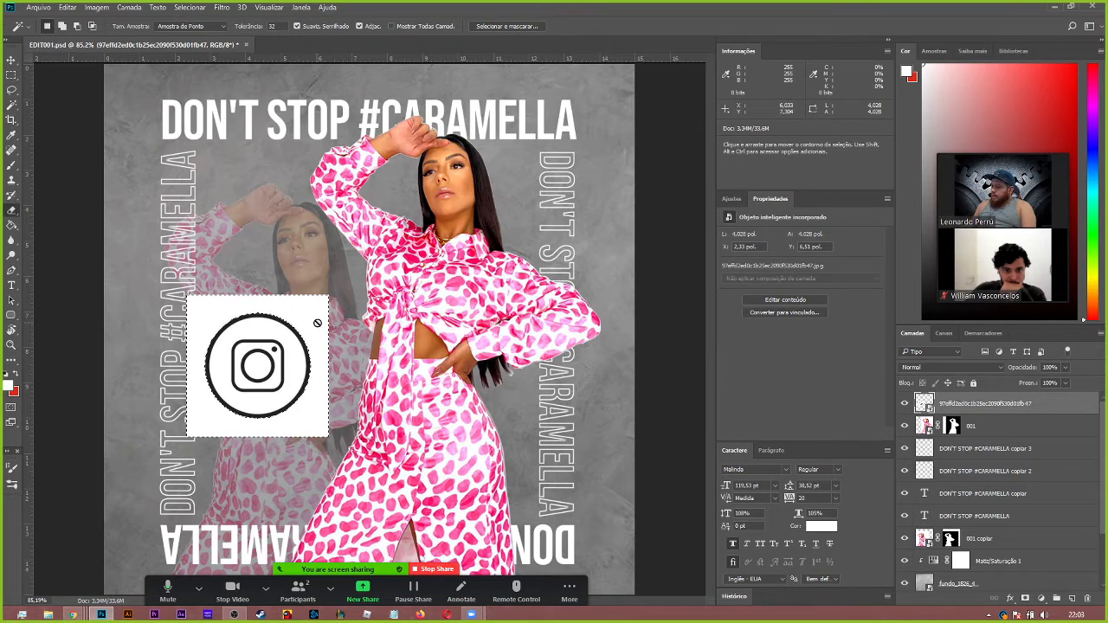
click(317, 324)
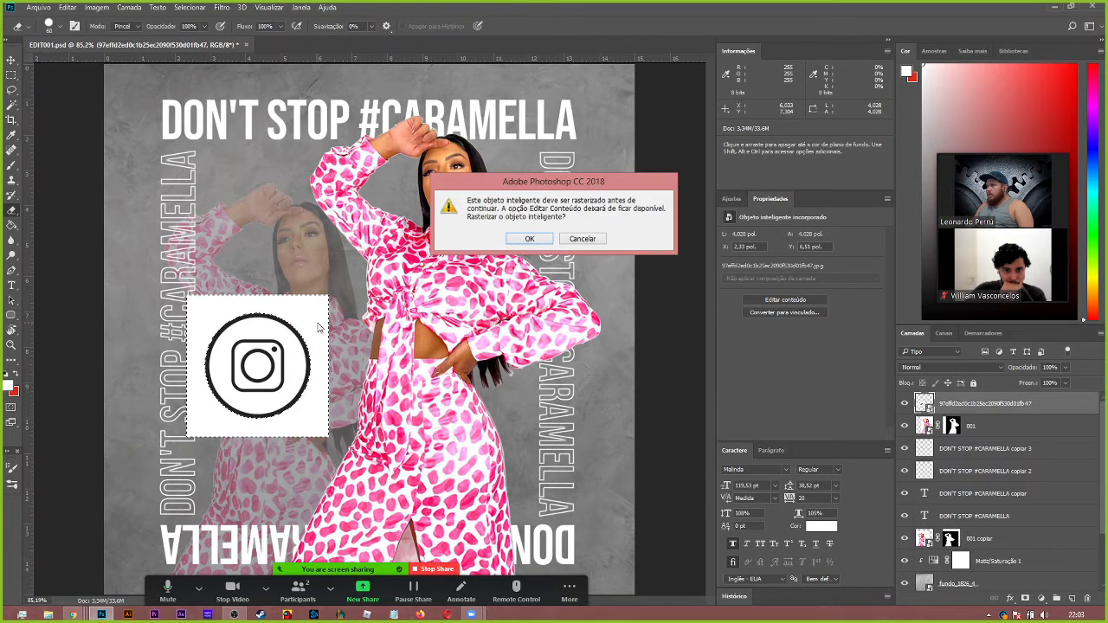
key(Return)
- Erase the selected white background around the icon's circle and enlarge the Eraser brush to 600
mouse_move(305, 303)
mouse_down()
mouse_move(227, 442)
mouse_move(188, 370)
mouse_move(270, 386)
mouse_move(277, 355)
mouse_up()
key(bracketright)
key(bracketright)
key(bracketright)
key(bracketright)
key(bracketright)
key(bracketright)
key(bracketright)
key(bracketright)
key(bracketright)
key(bracketright)
key(bracketright)
key(bracketright)
key(bracketright)
key(bracketright)
key(bracketright)
- Remove the white inside the icon's circle, camera outline and lens using Magic Wand selections, deselect, and move the icon slightly up and left
key(w)
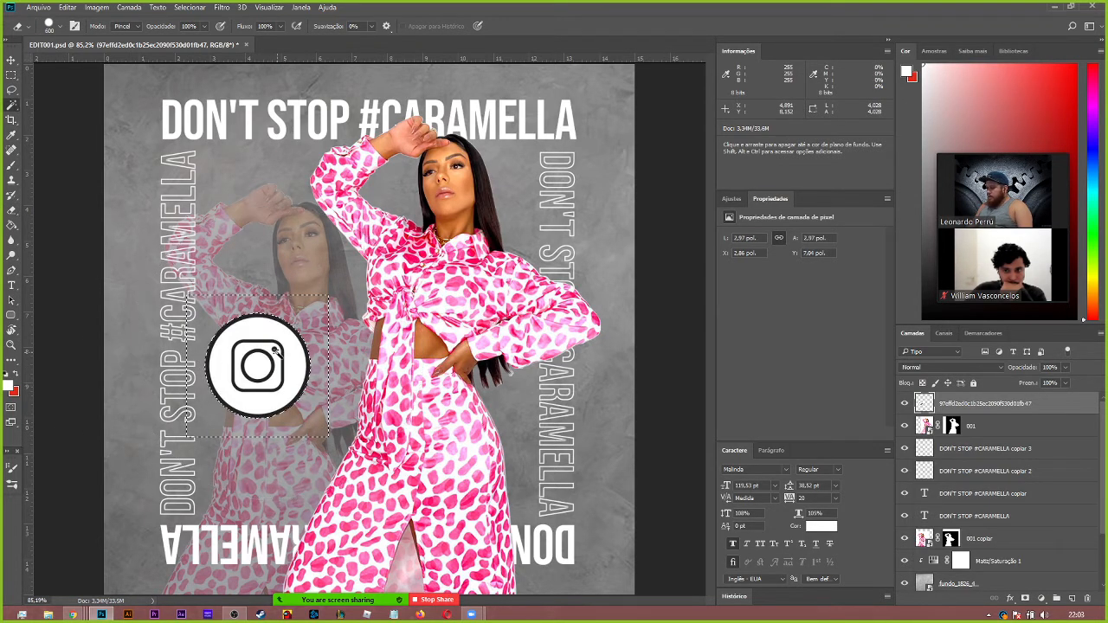
click(296, 363)
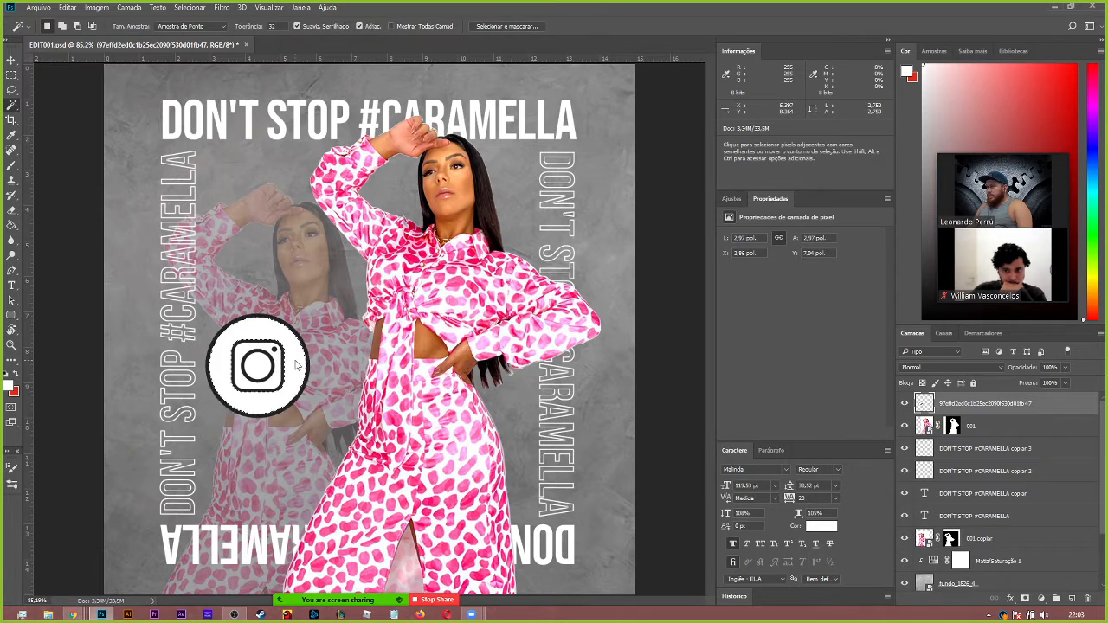
key(Delete)
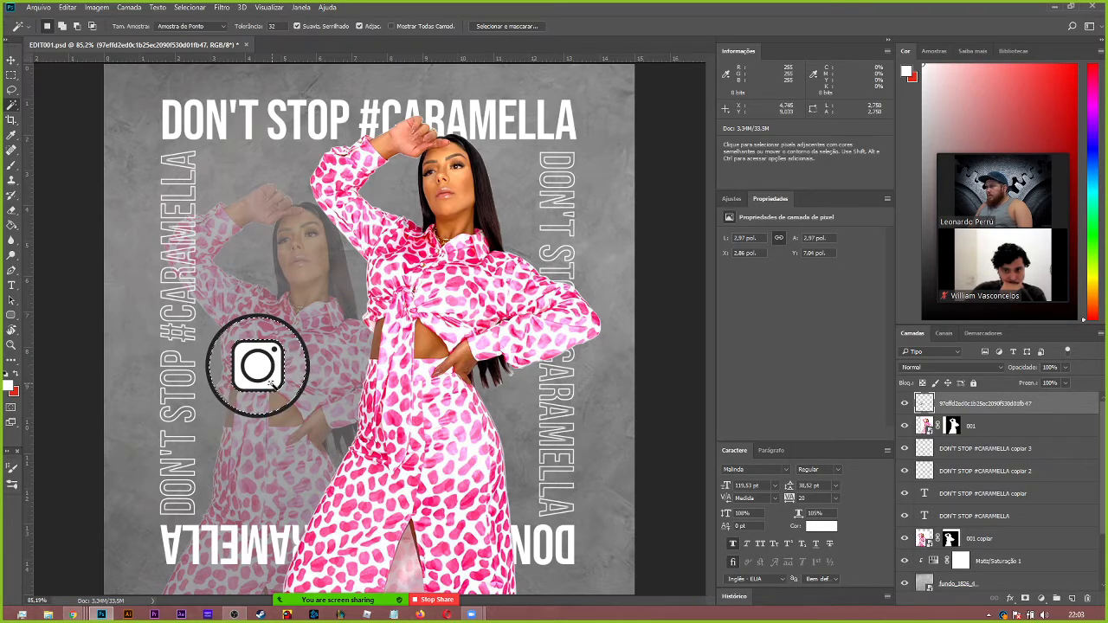
click(272, 383)
key(e)
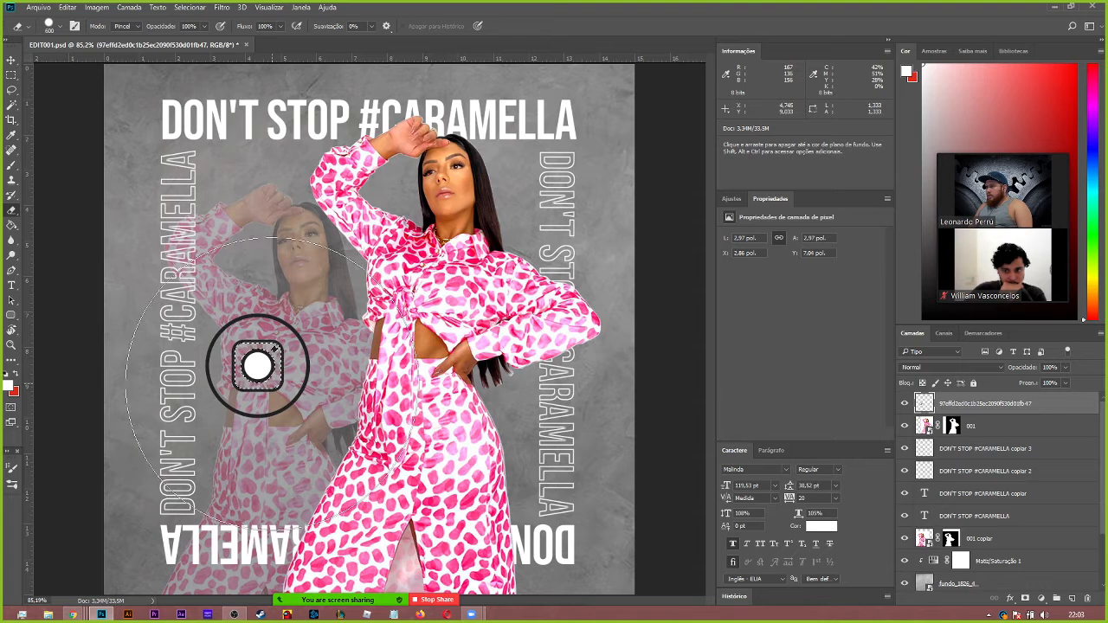
click(256, 365)
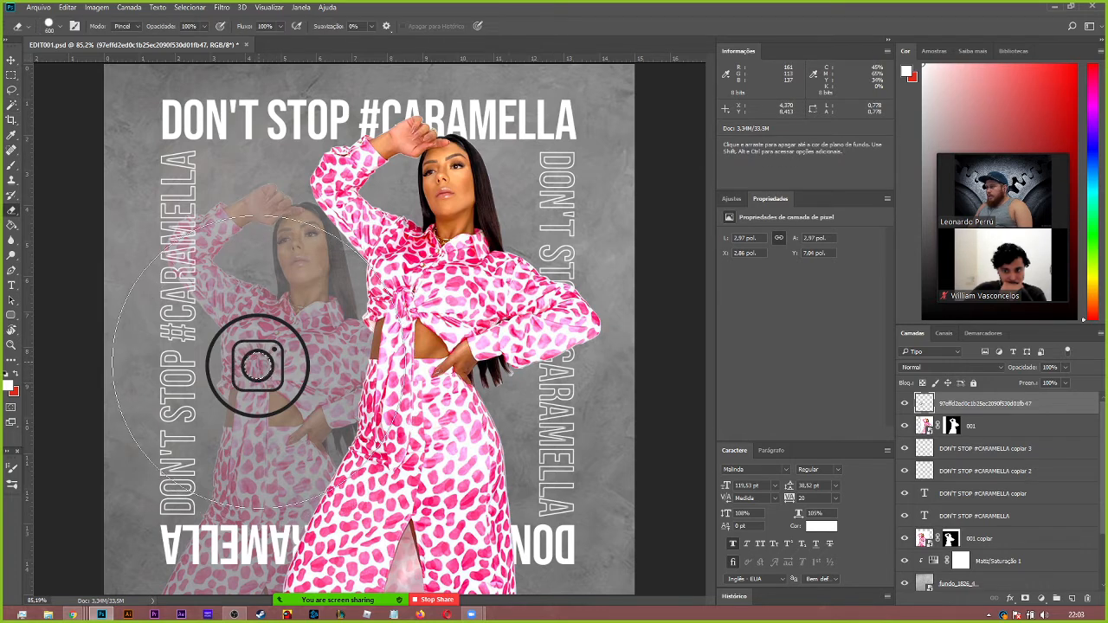
key(ctrl+d)
key(v)
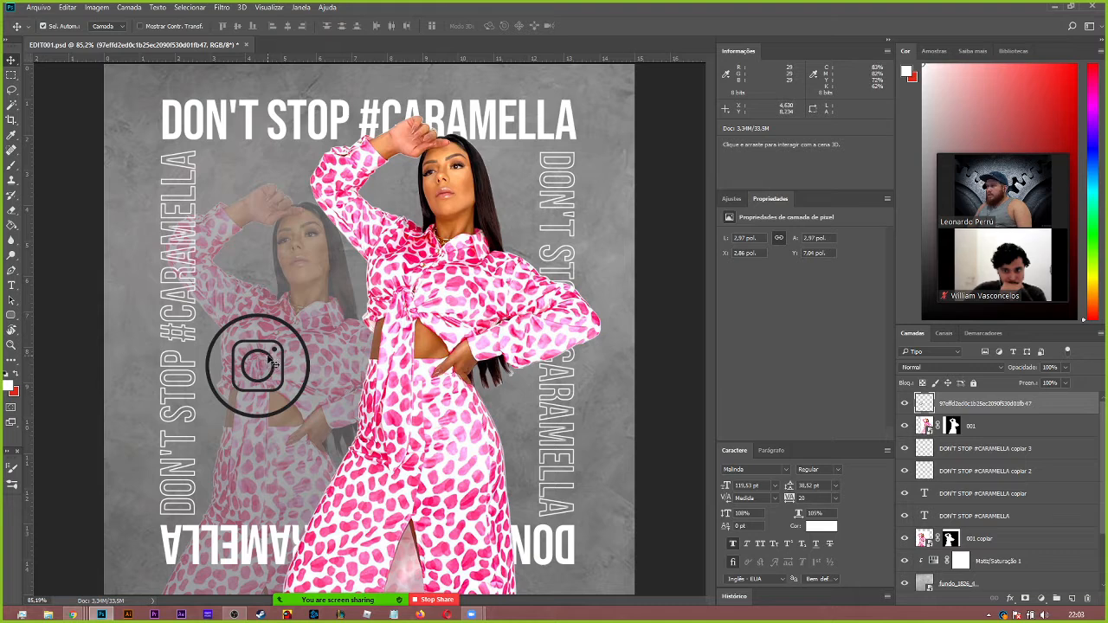
drag(274, 362, 244, 340)
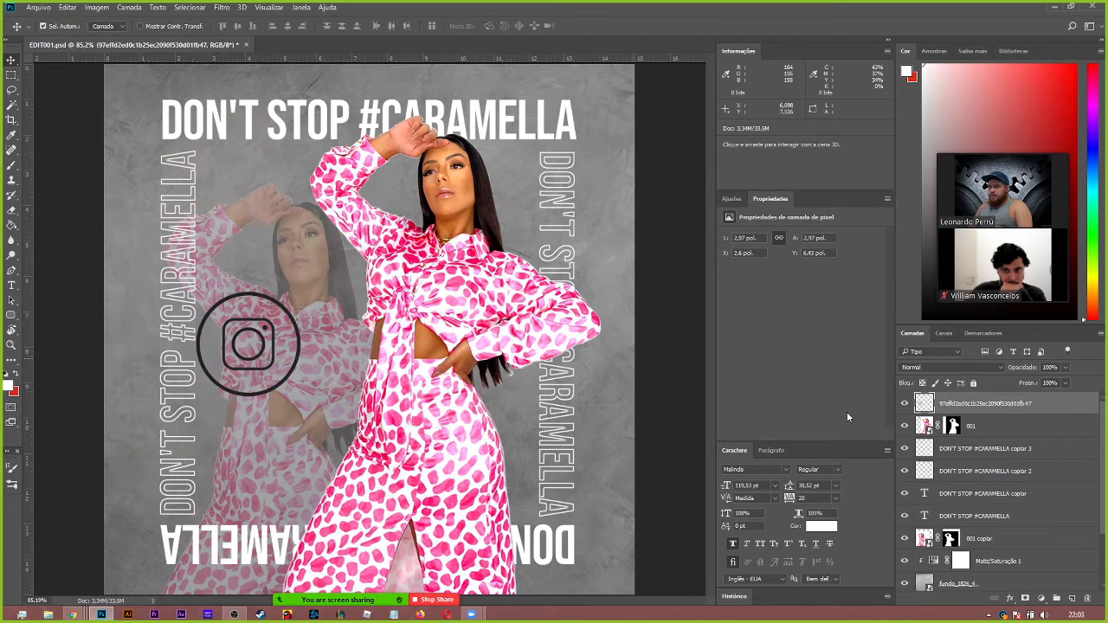
- Apply a Color Overlay layer style in white (ffffff) at 100% opacity with Normal blending to the icon layer
double_click(1038, 407)
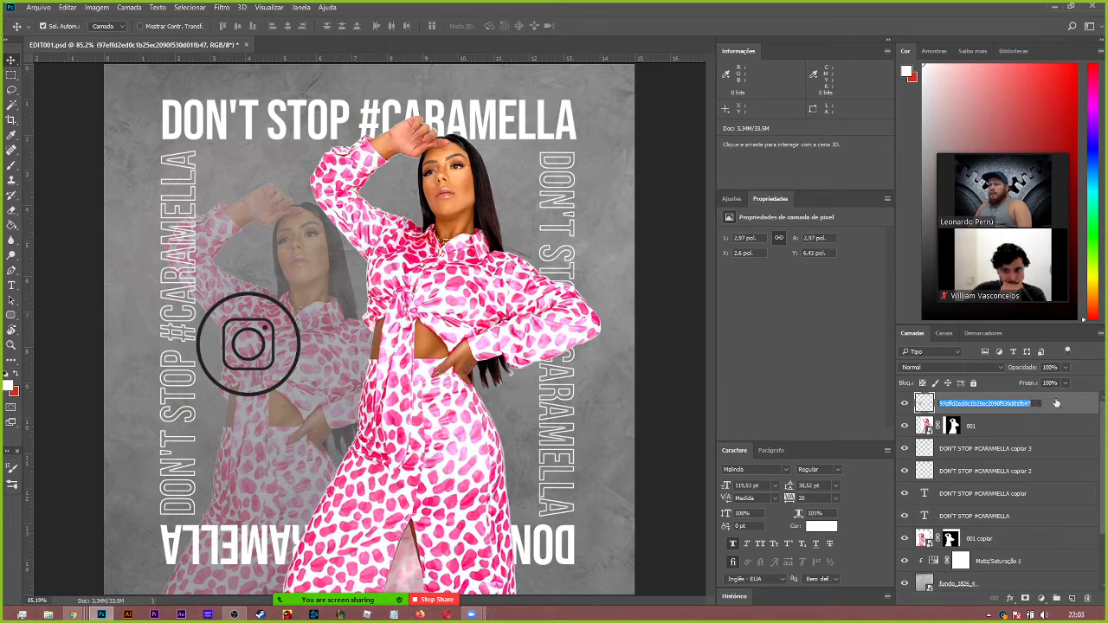
click(1056, 403)
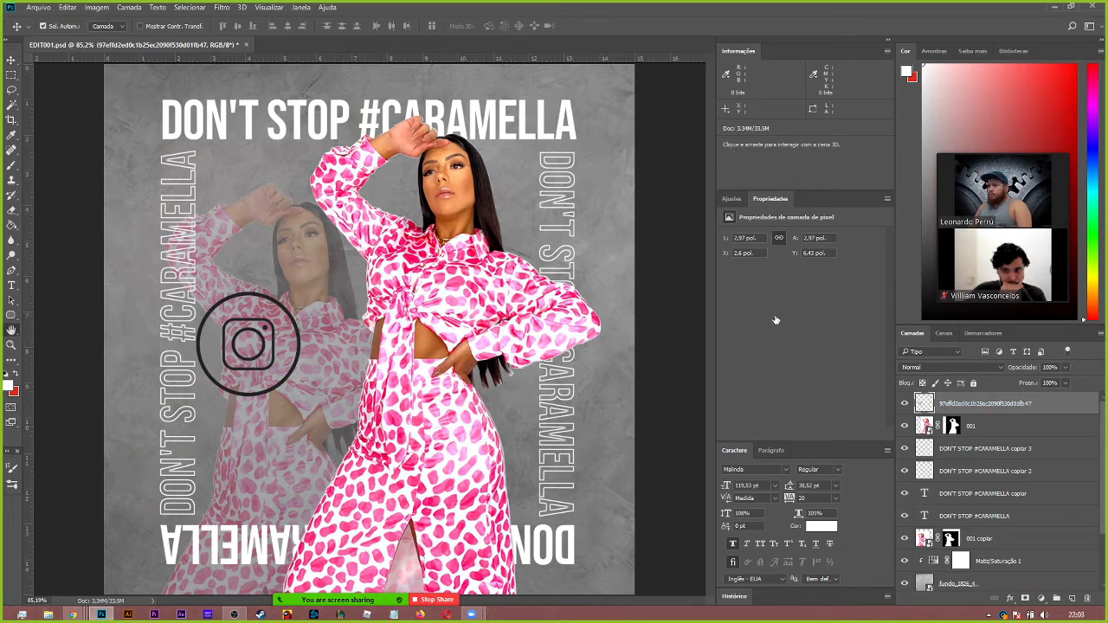
click(637, 240)
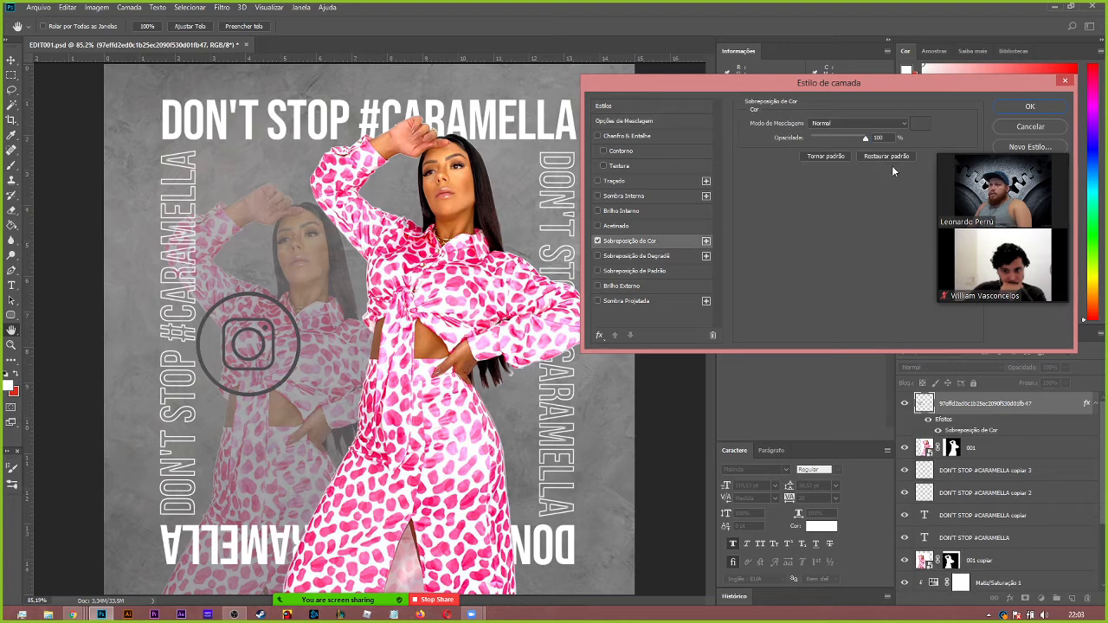
click(922, 124)
click(641, 379)
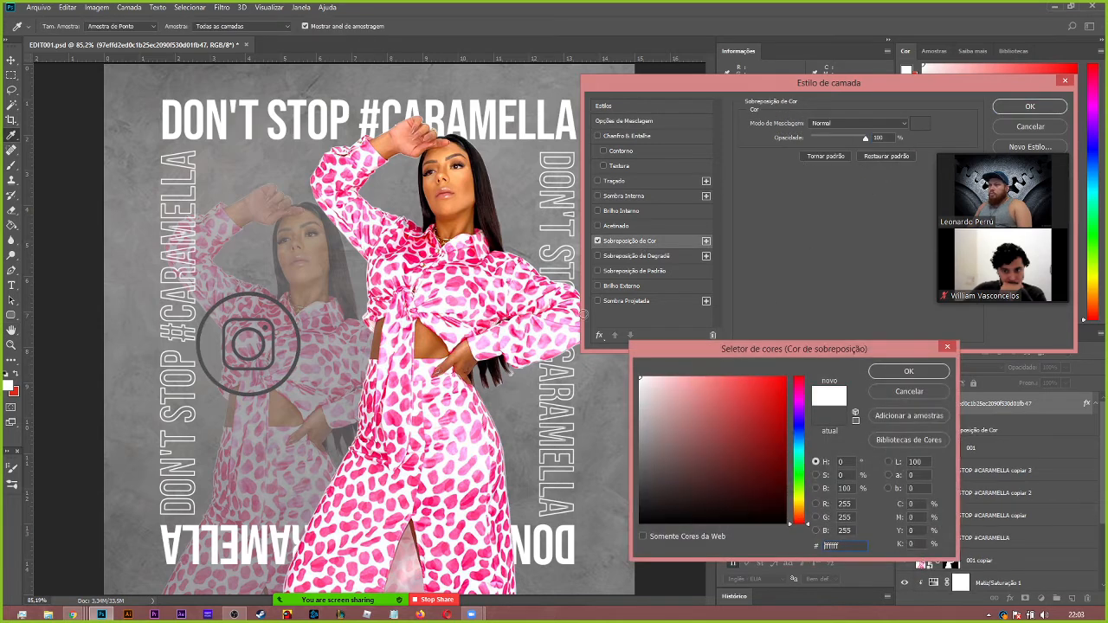
click(909, 371)
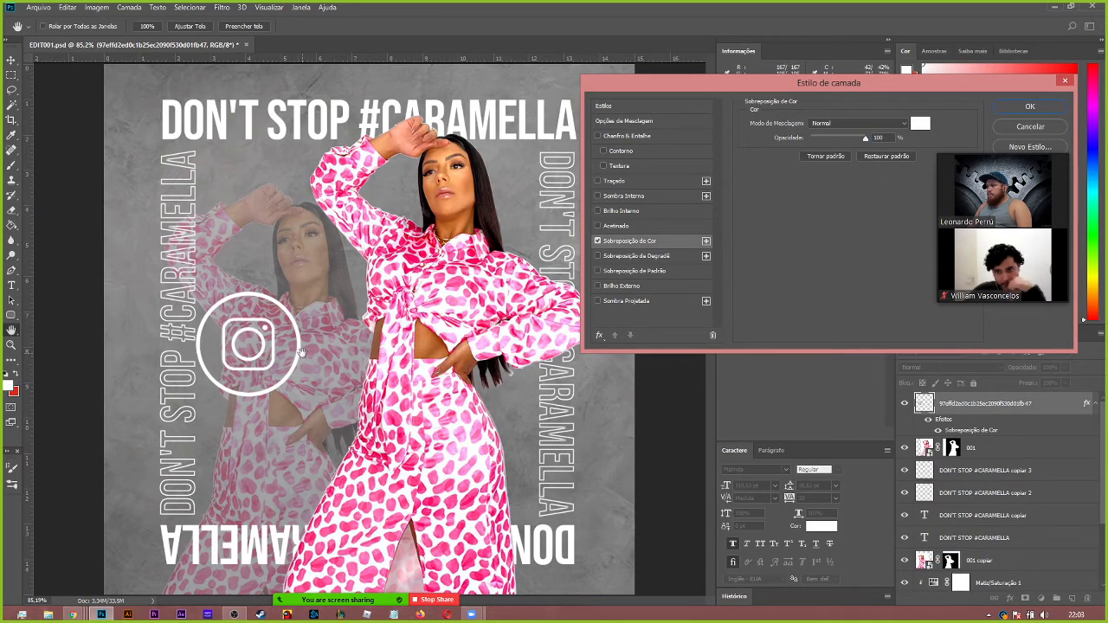
click(1030, 146)
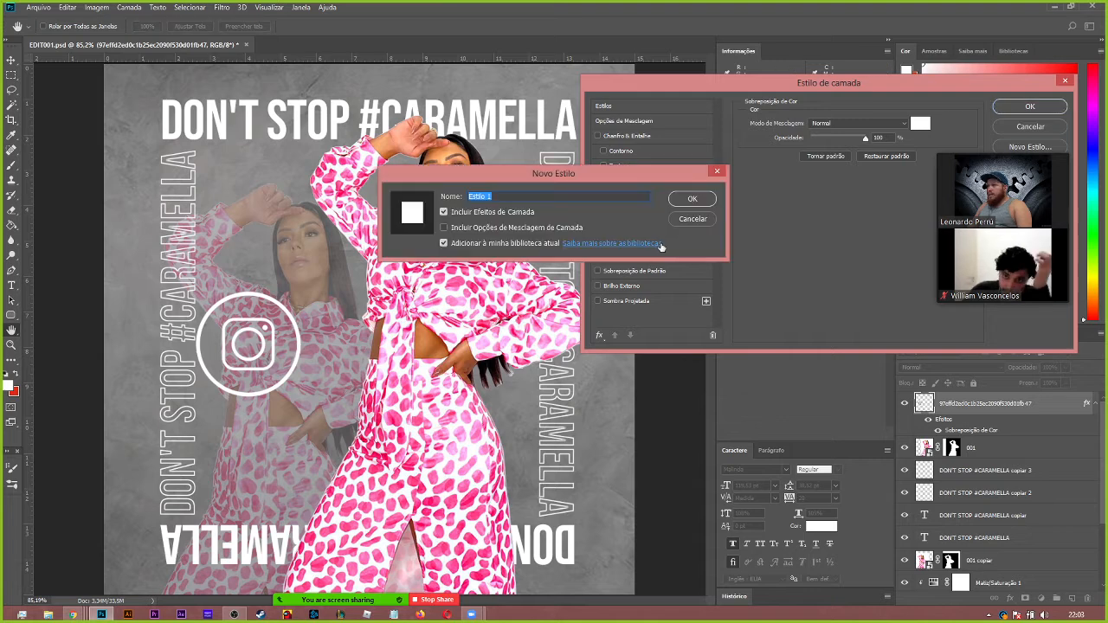
click(690, 220)
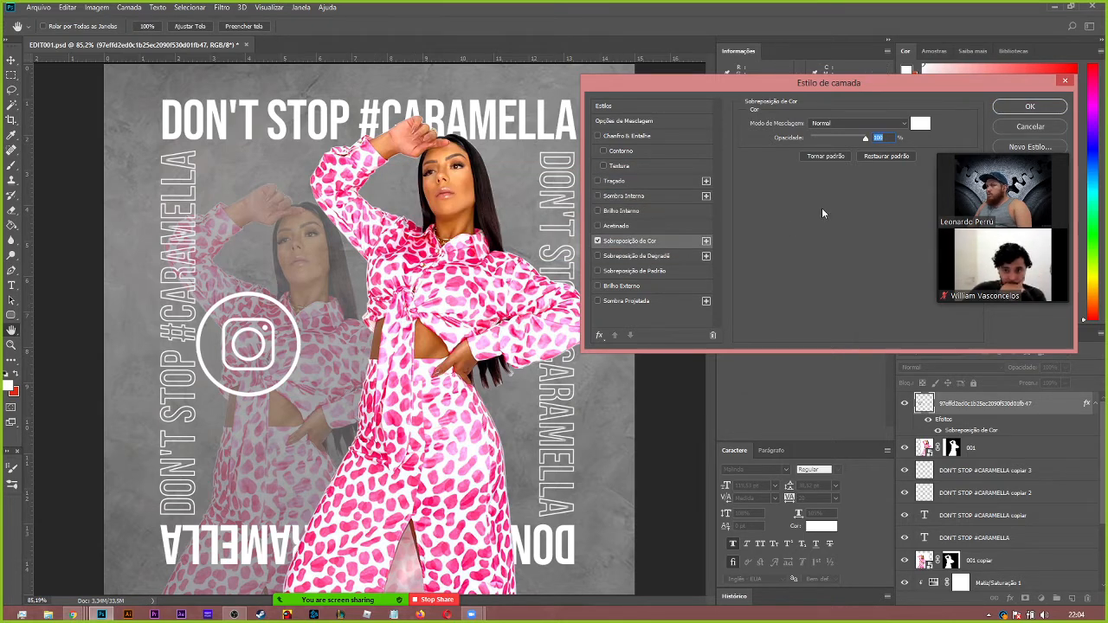
click(1031, 107)
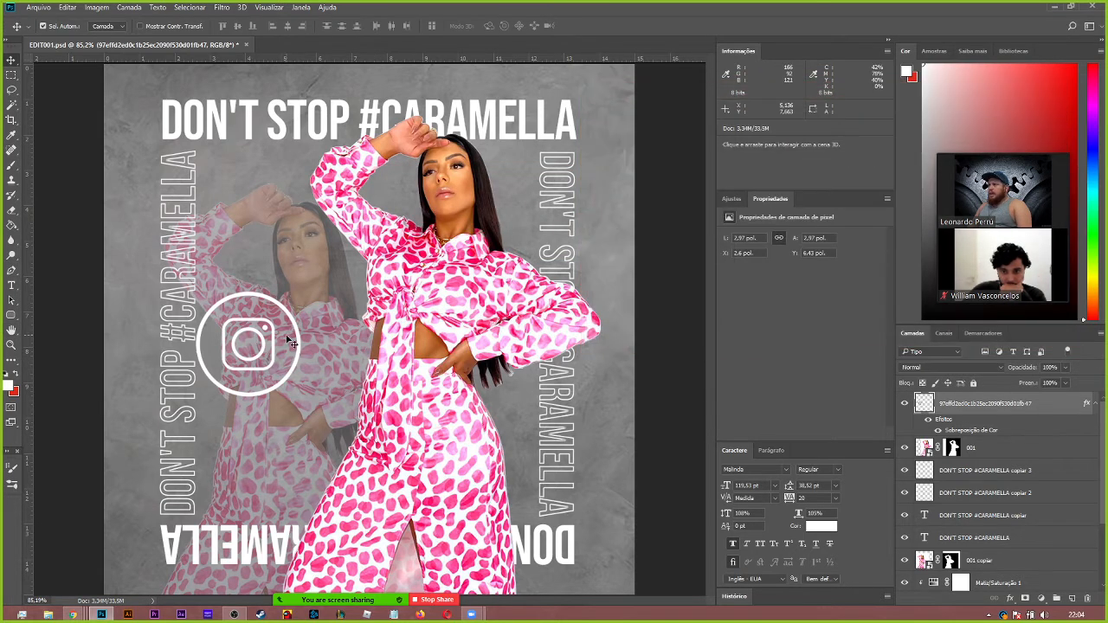
- Move the white icon to different places on the poster to show its transparent background, and delete its layer
drag(300, 341, 253, 128)
drag(172, 553, 276, 474)
key(Delete)
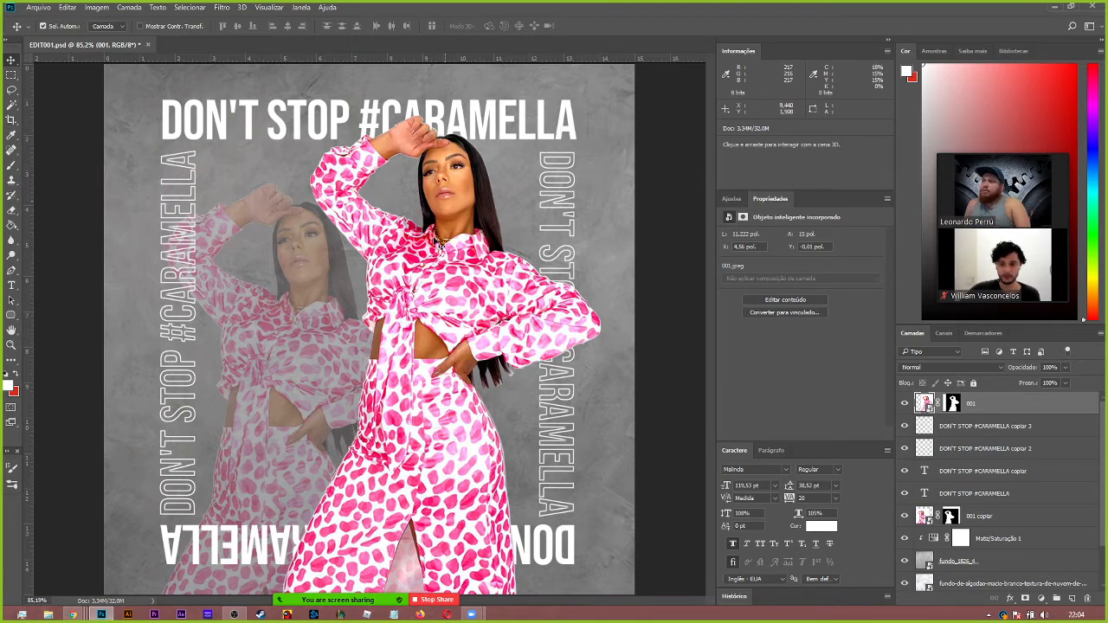
- Try to crop the poster inward from its right edge with the Crop tool, and cancel the crop
click(13, 123)
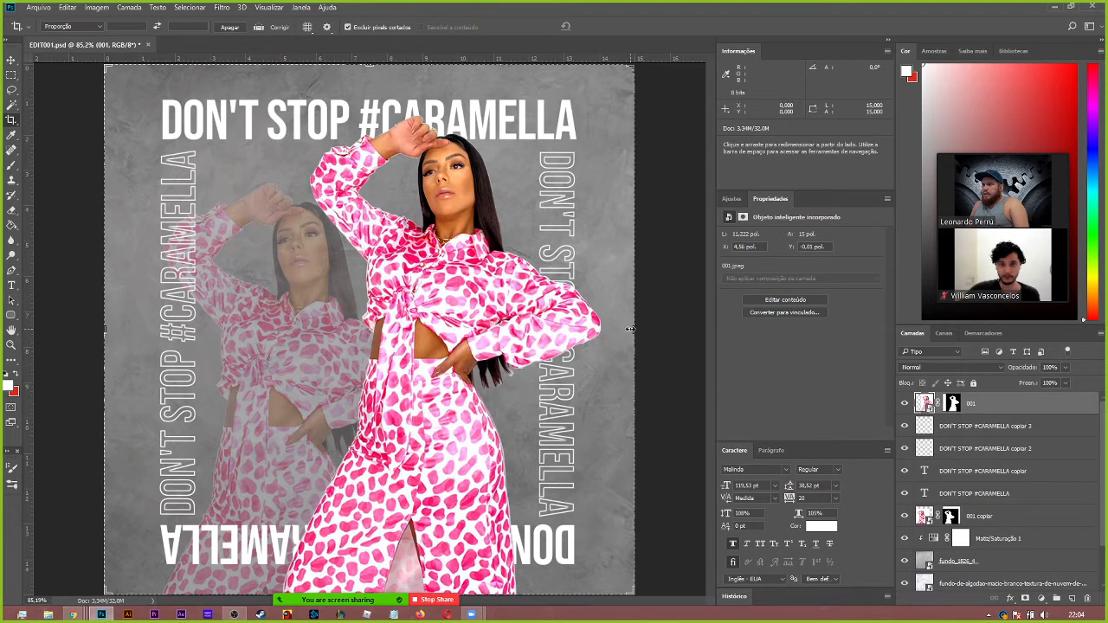
drag(630, 329, 509, 333)
key(Escape)
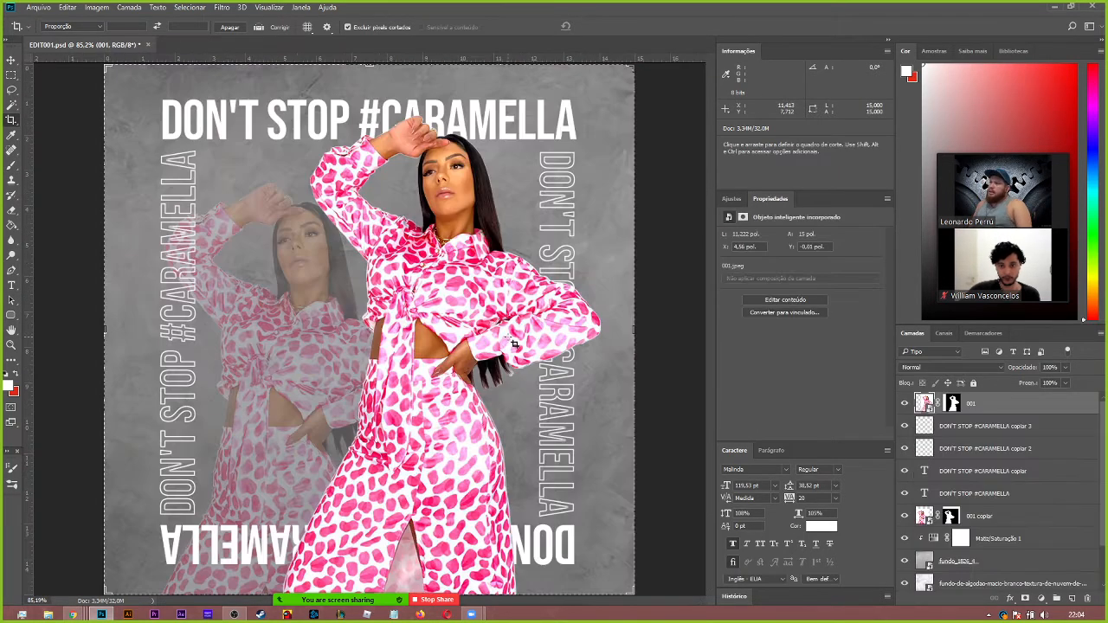
- Recolor the upper "DON'T STOP #CARAMELLA" headline with a pink sampled from the front model's dress
key(v)
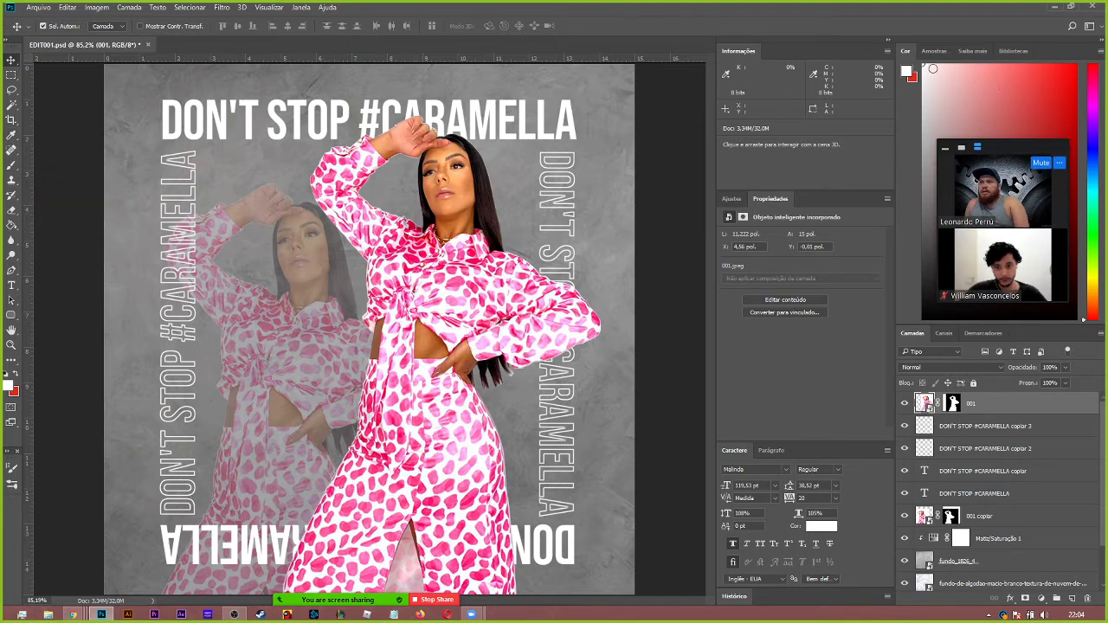
click(223, 127)
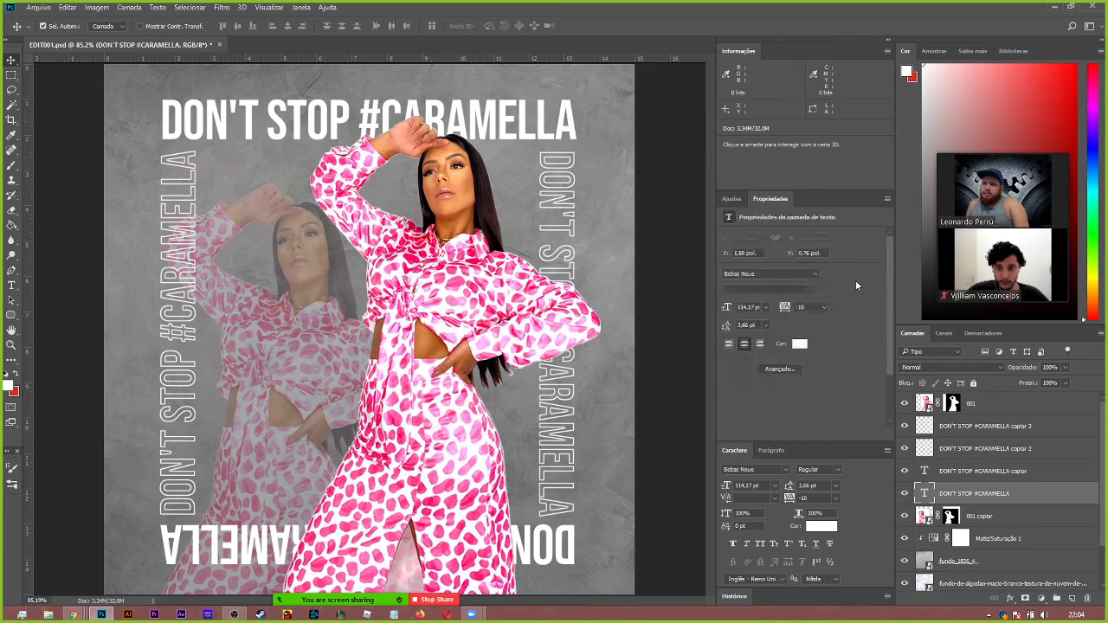
click(800, 345)
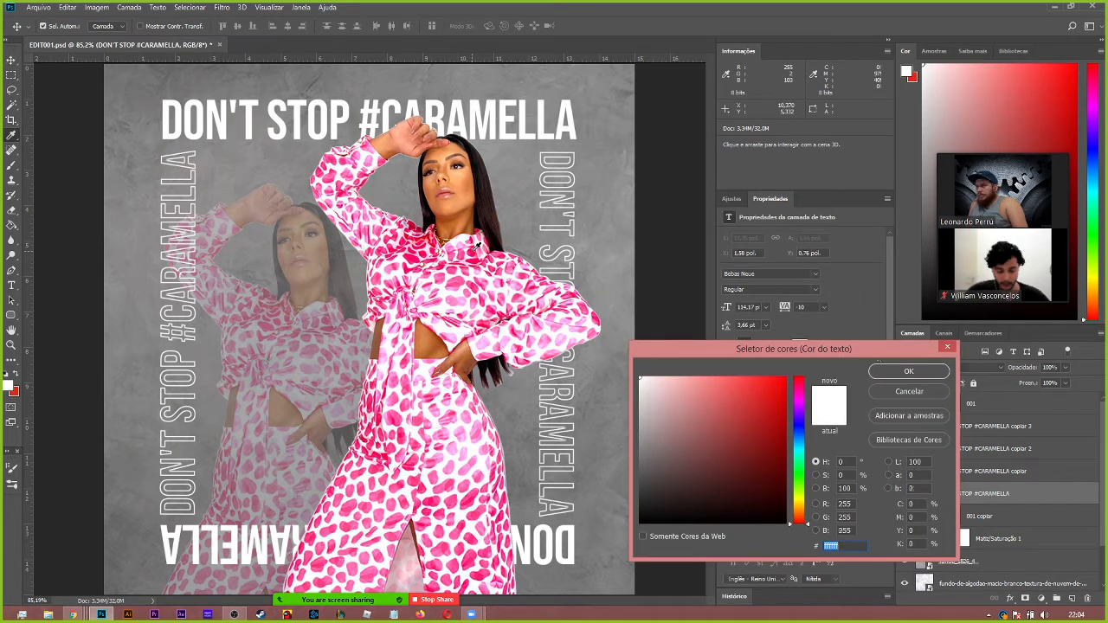
click(477, 246)
click(908, 371)
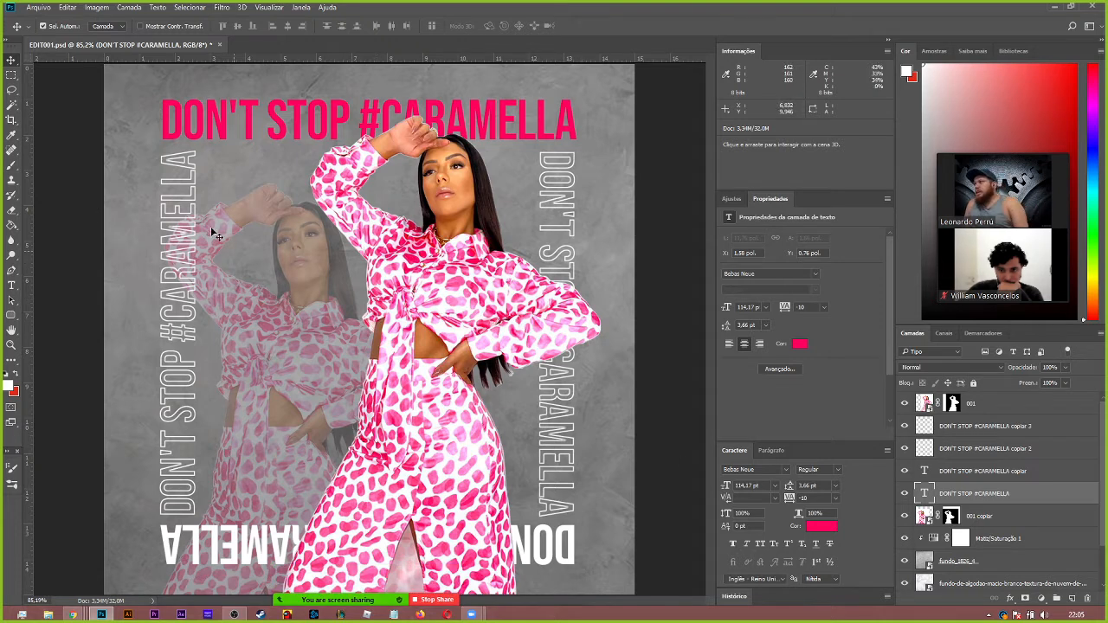
- Select the front model's layer 001 and rasterize its smart object for use with the Eraser tool
click(15, 167)
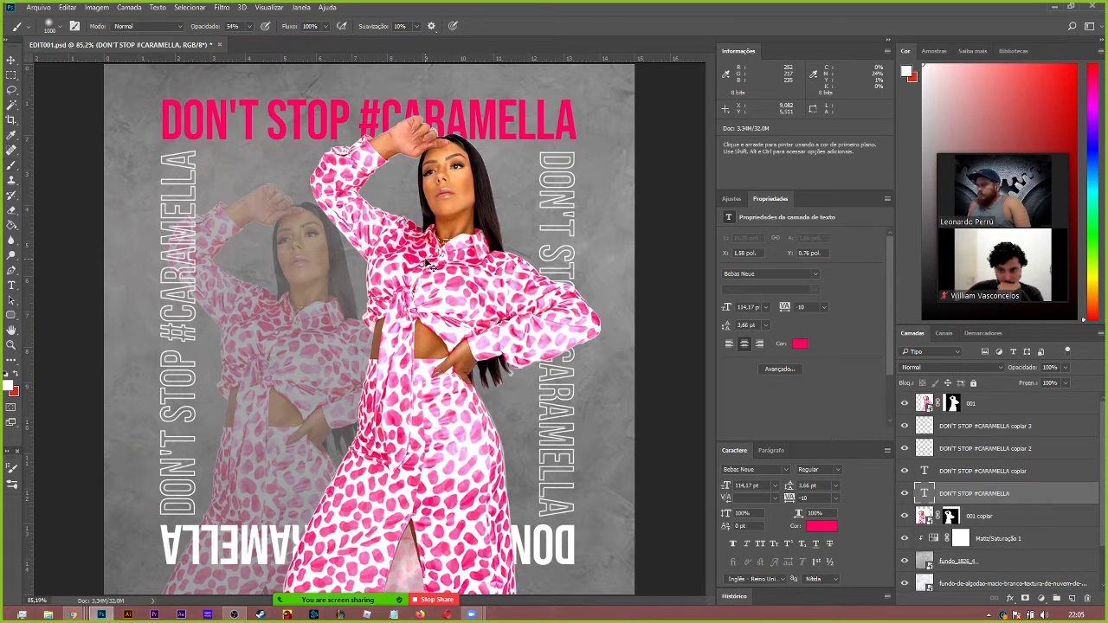
key(v)
click(427, 264)
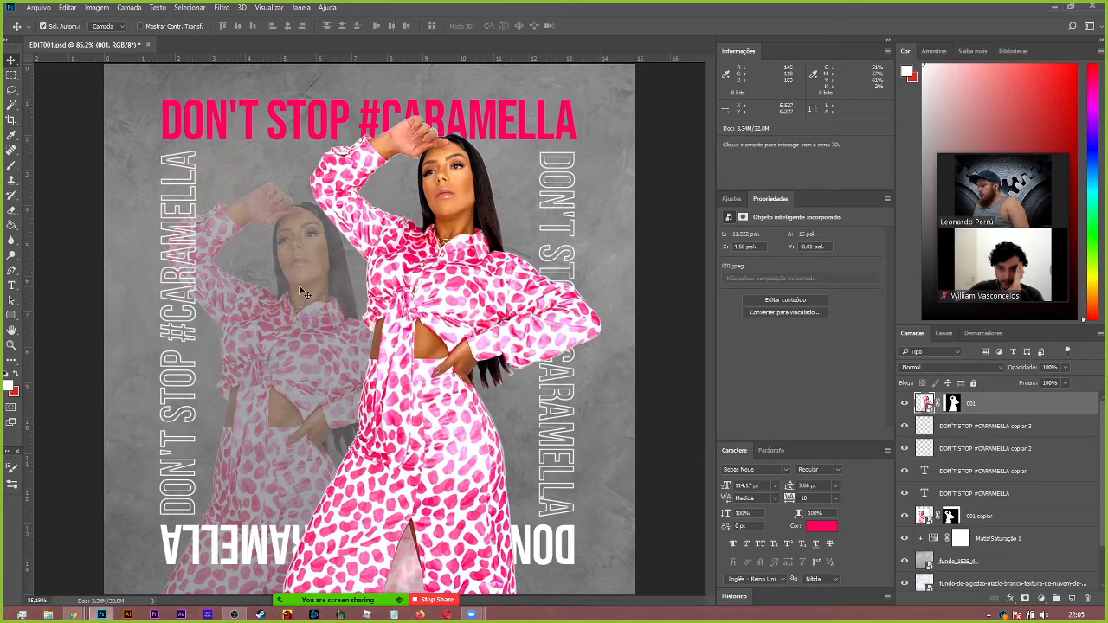
key(e)
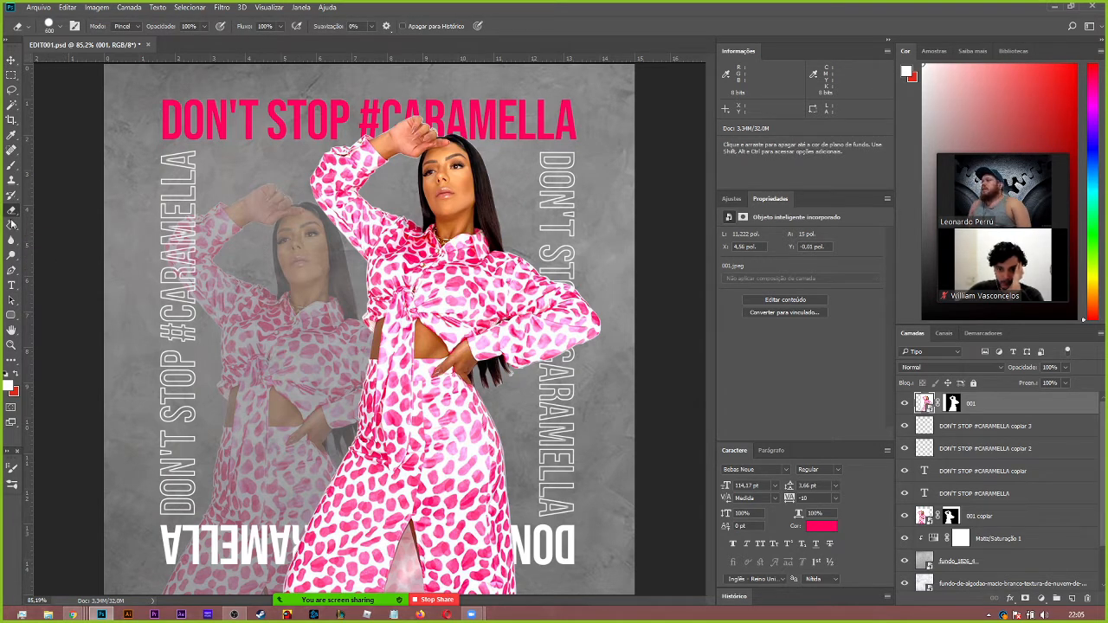
click(447, 147)
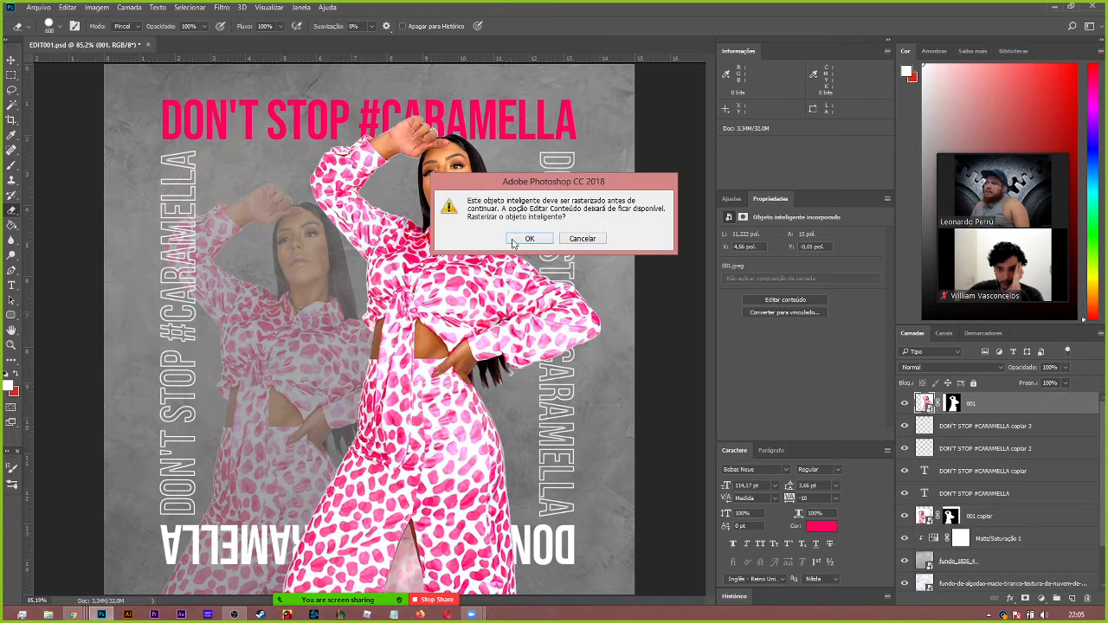
click(513, 242)
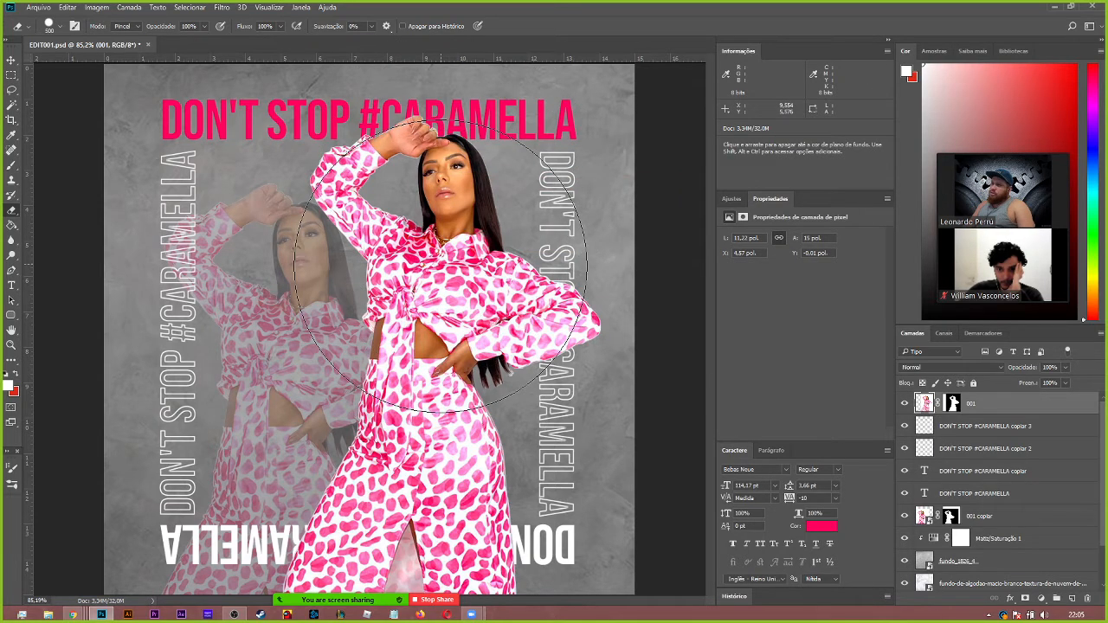
- Reduce the eraser size, erase the front model's face, and undo the erasure
key(bracketleft)
key(bracketleft)
key(bracketleft)
key(bracketleft)
key(bracketleft)
key(bracketleft)
key(bracketleft)
drag(446, 177, 448, 180)
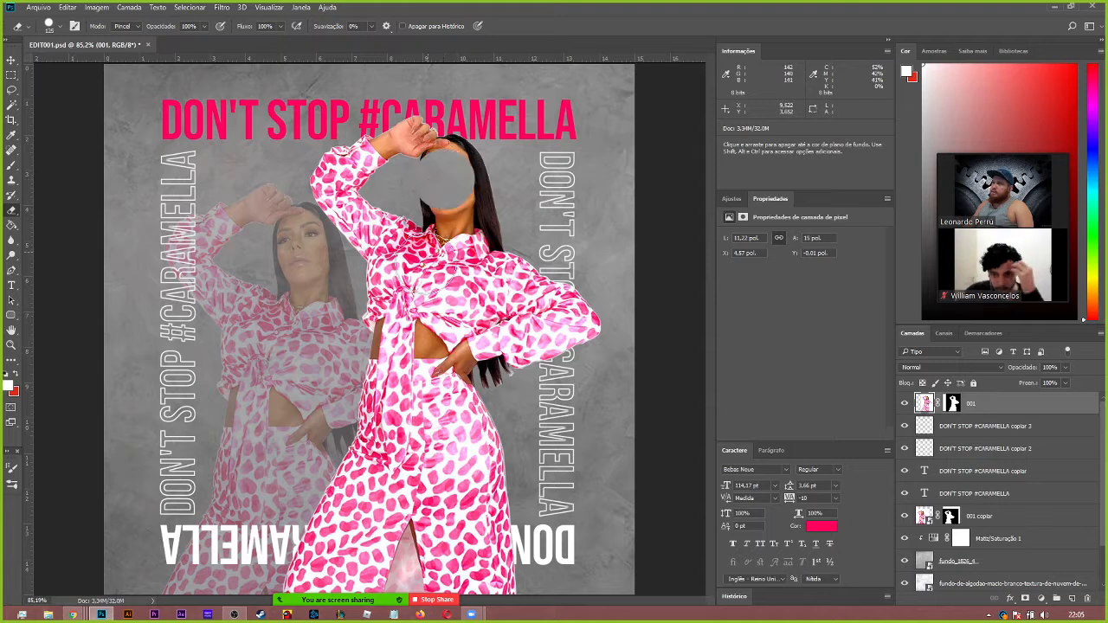
key(ctrl+z)
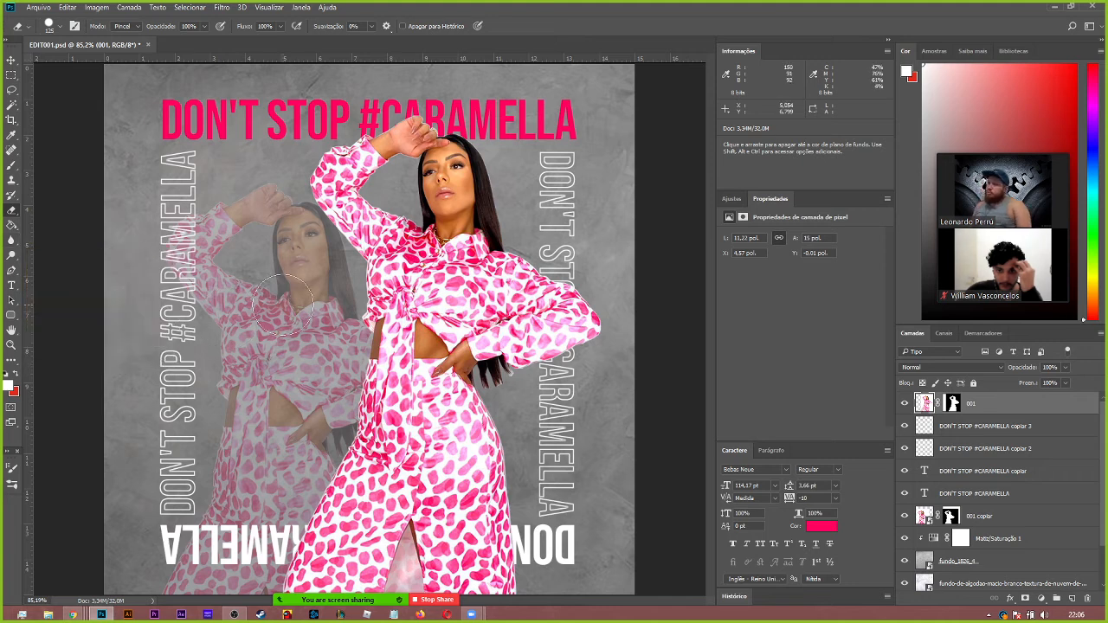
- Examine the lower part of the poster up close with the Move tool active, and fit the whole poster in view
key(v)
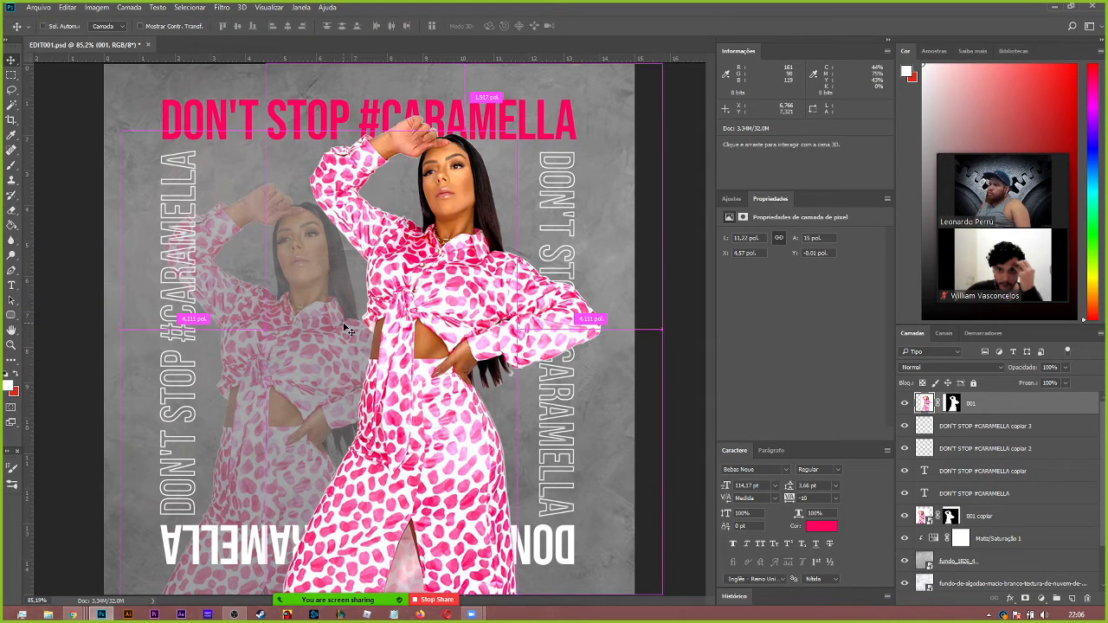
scroll(344, 329, down, 3)
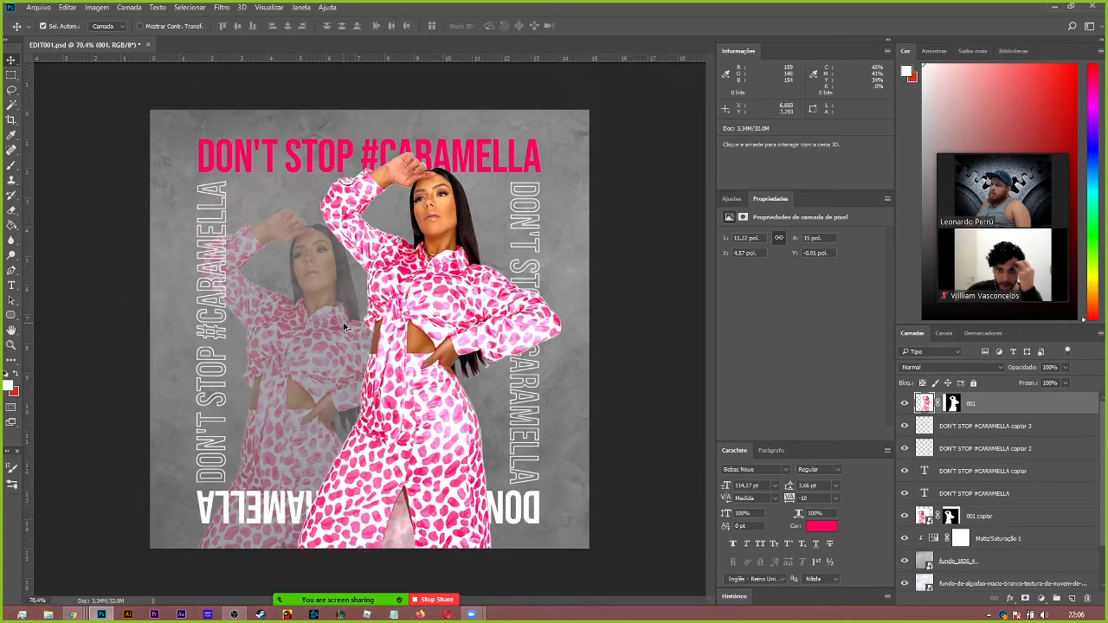
scroll(345, 327, down, 1)
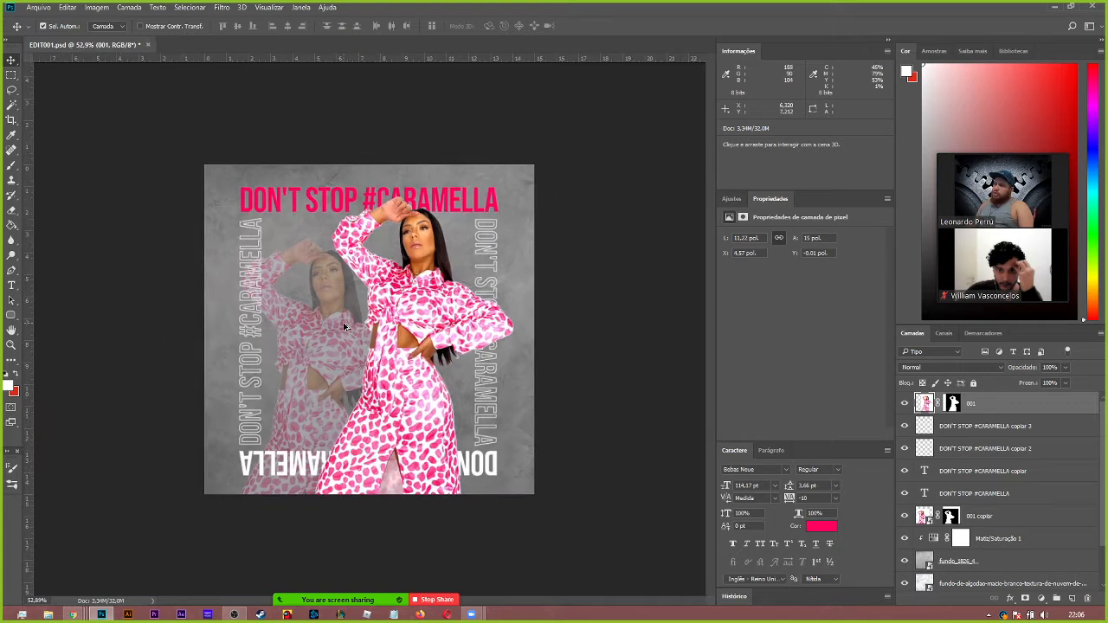
scroll(355, 372, down, 1)
scroll(317, 470, up, 5)
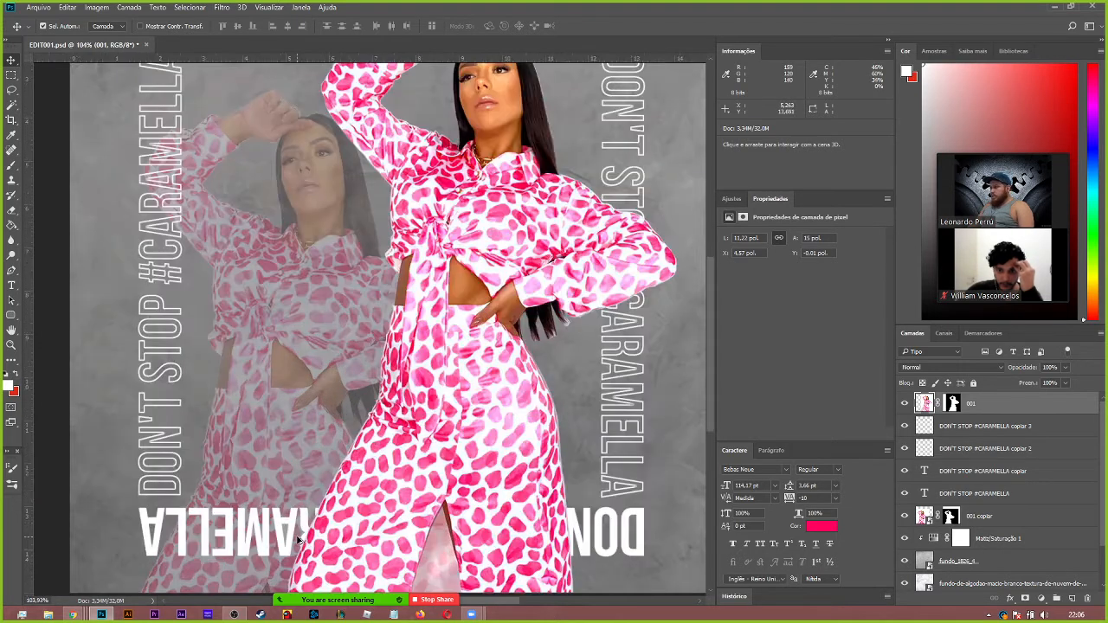
scroll(298, 539, up, 2)
drag(334, 554, 365, 296)
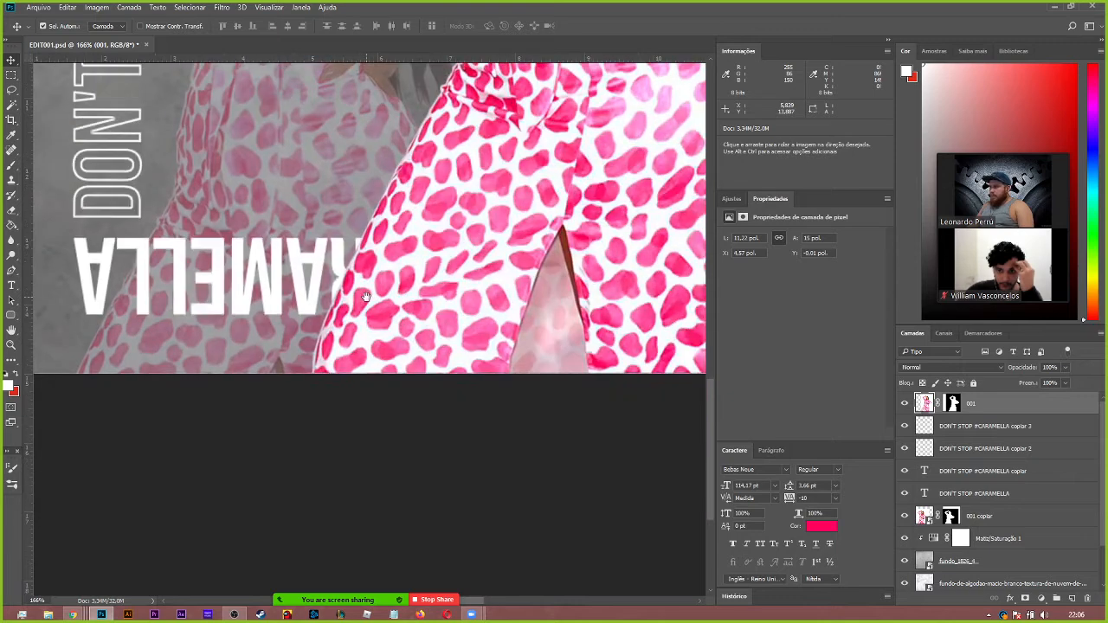
scroll(365, 238, down, 2)
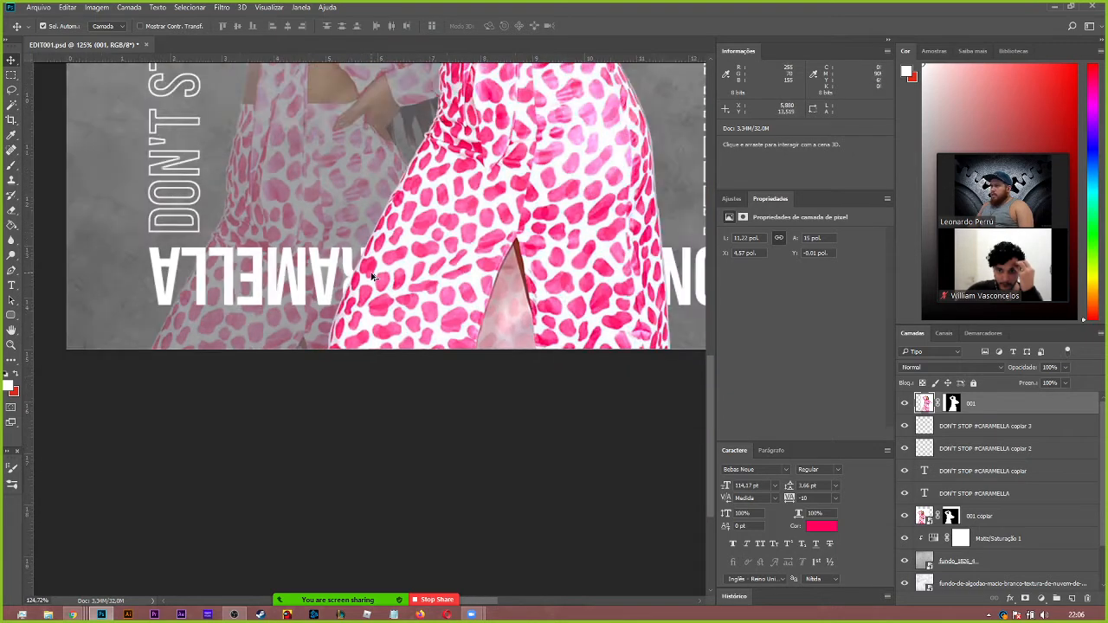
key(ctrl+0)
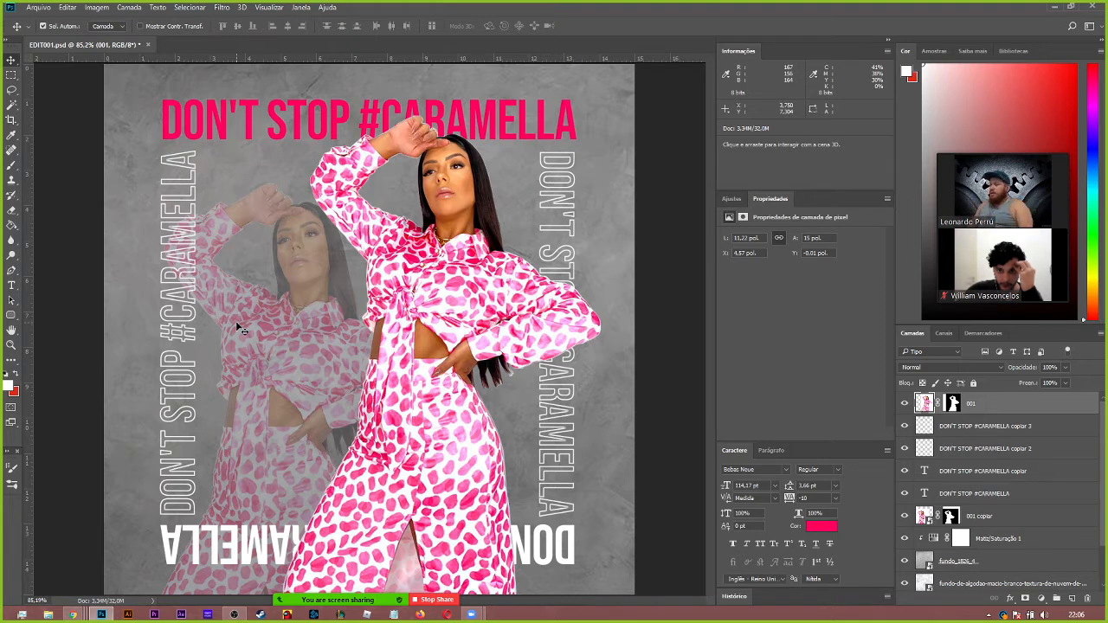
- Undo the face erasure, the rasterization of layer 001 and the pink recoloring of the upper headline
key(ctrl+z)
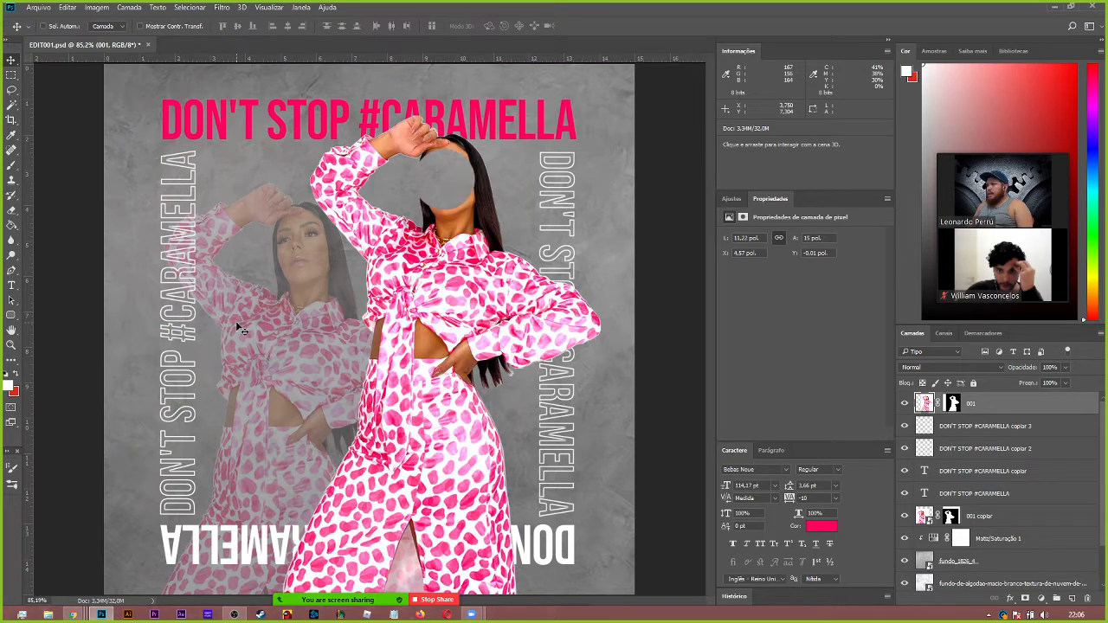
key(ctrl+z)
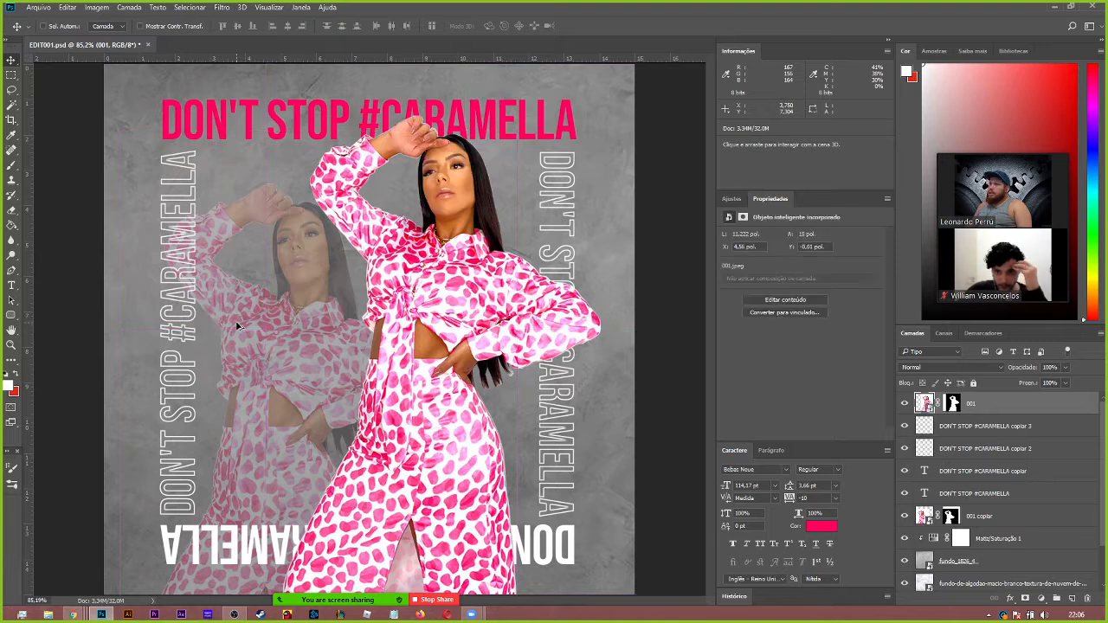
key(ctrl+z)
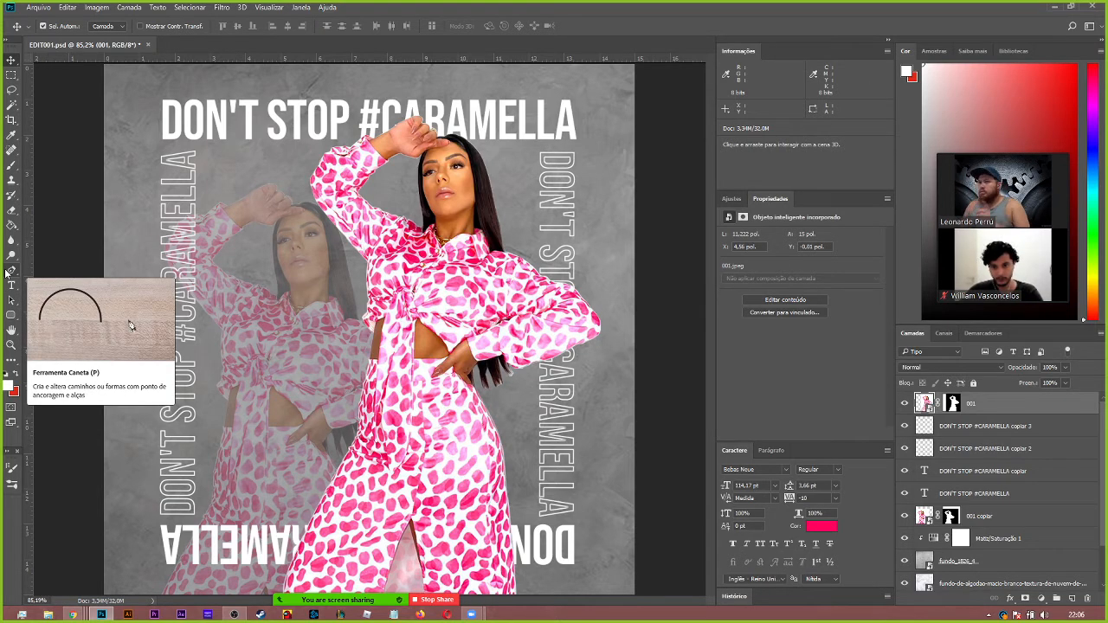
key(ctrl)
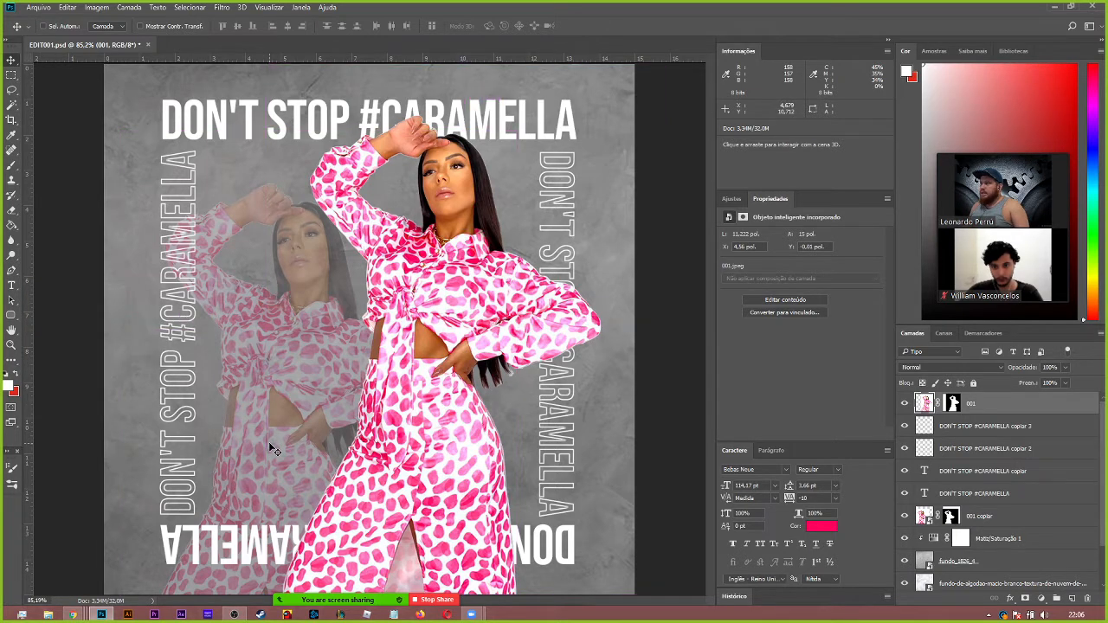
key(ctrl+z)
key(ctrl+z)
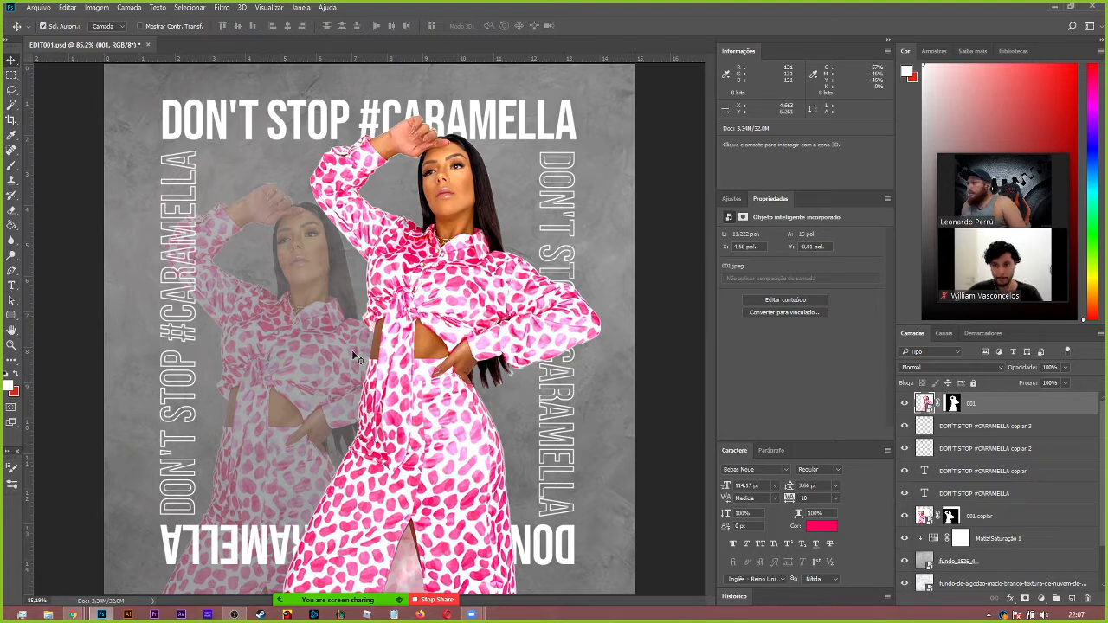
- Choose the Rectangle tool in place of the Rounded Rectangle tool, and return to the Move tool
right_click(11, 317)
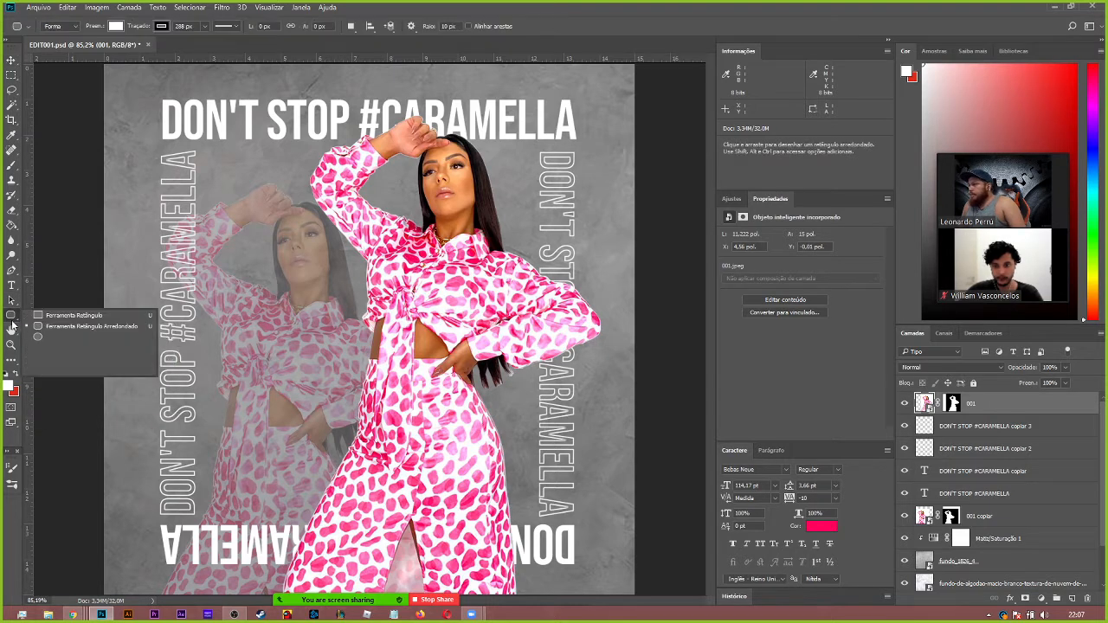
click(59, 318)
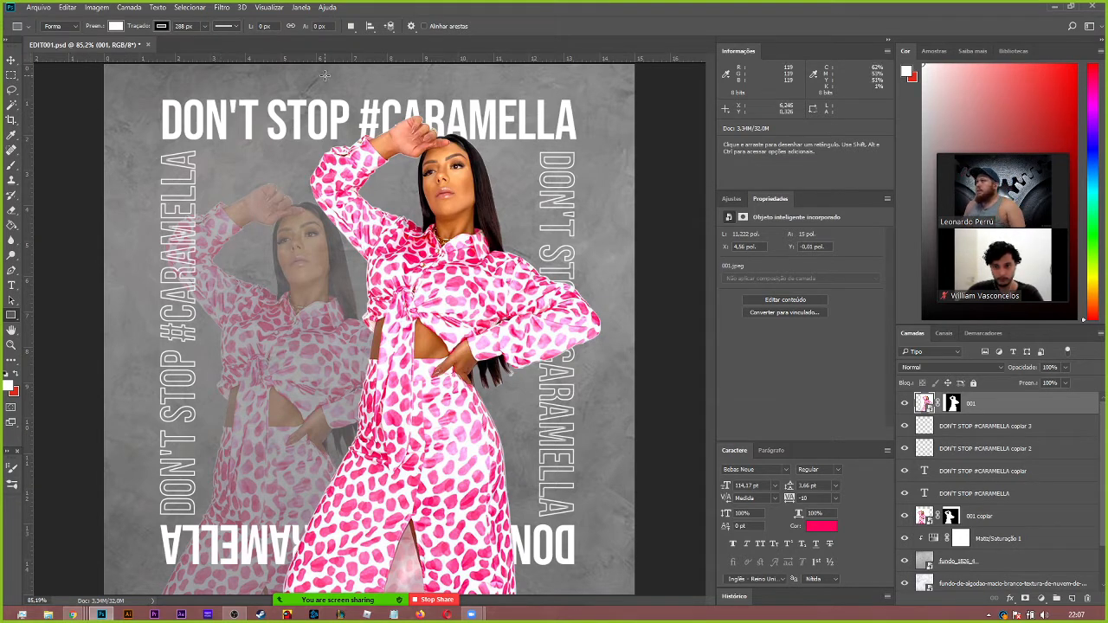
key(v)
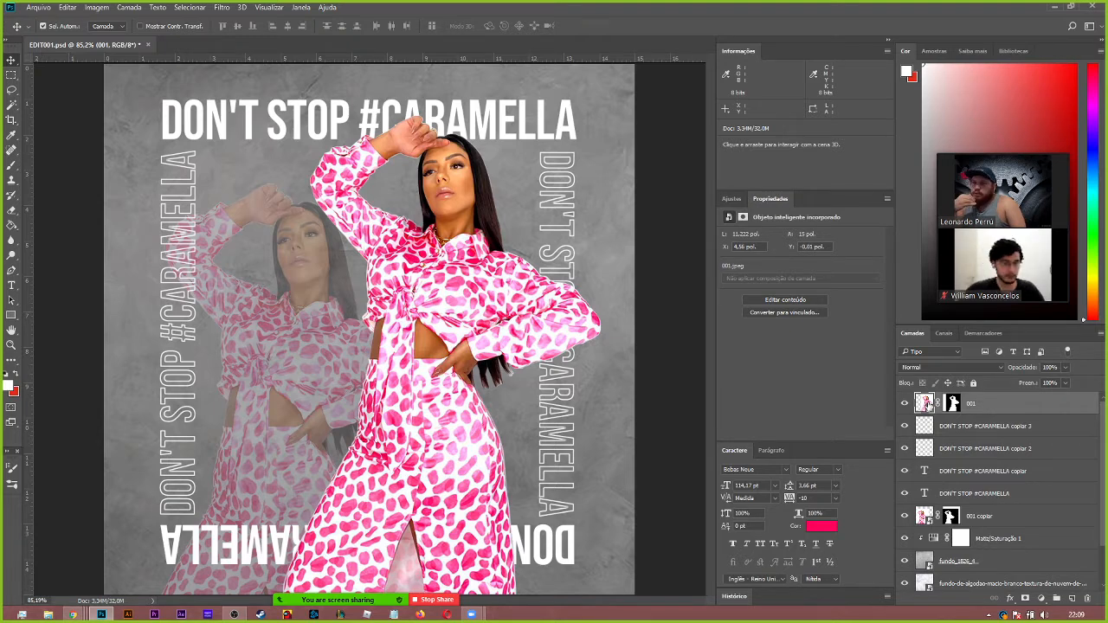
- Toggle layer 001's visibility off and on, move it below the headline text layers, and return it to the top of the layer stack
click(906, 404)
click(906, 405)
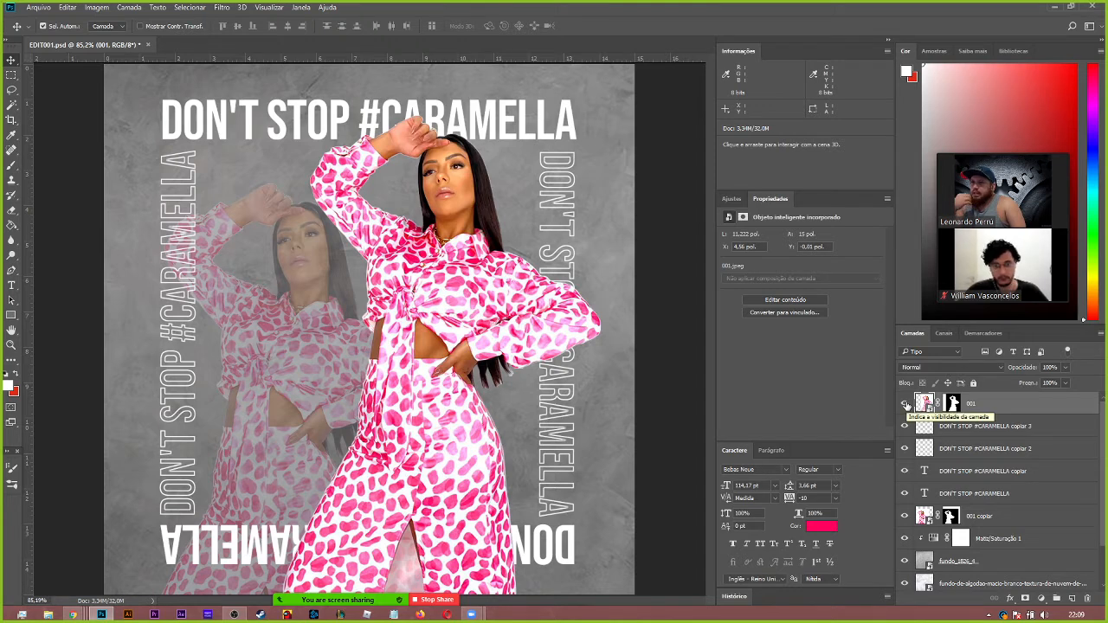
drag(982, 402, 983, 433)
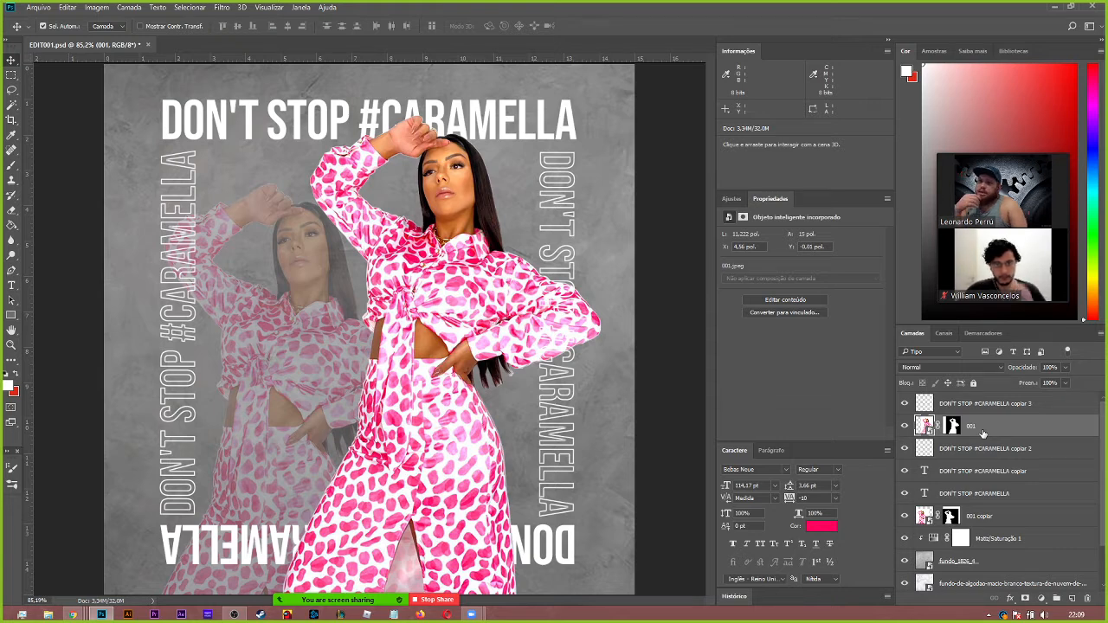
drag(995, 425, 1002, 504)
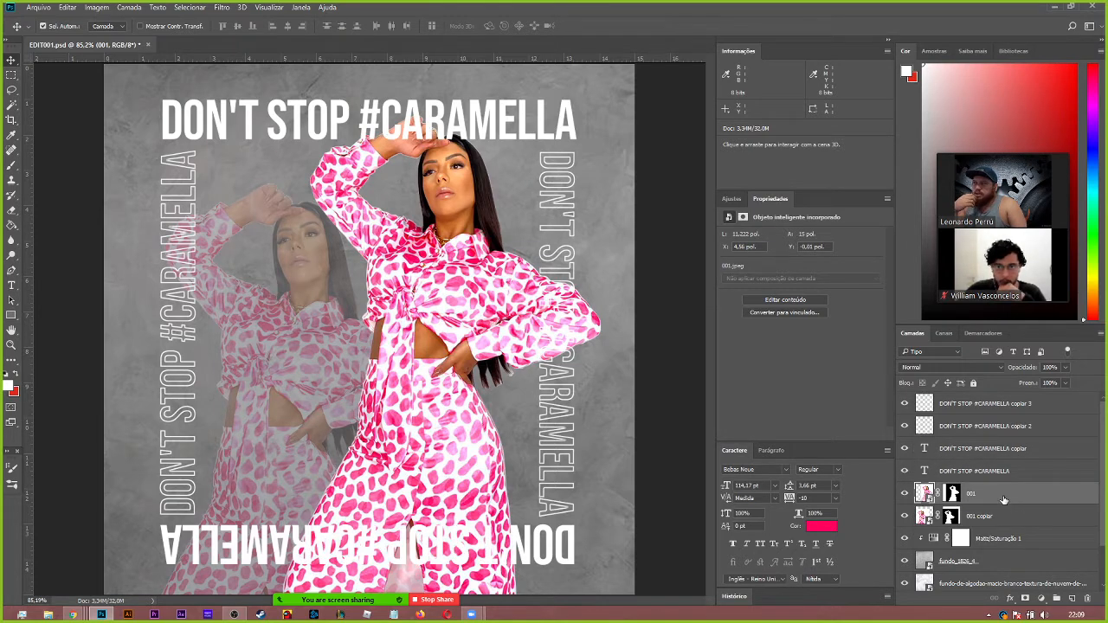
drag(1003, 500, 992, 400)
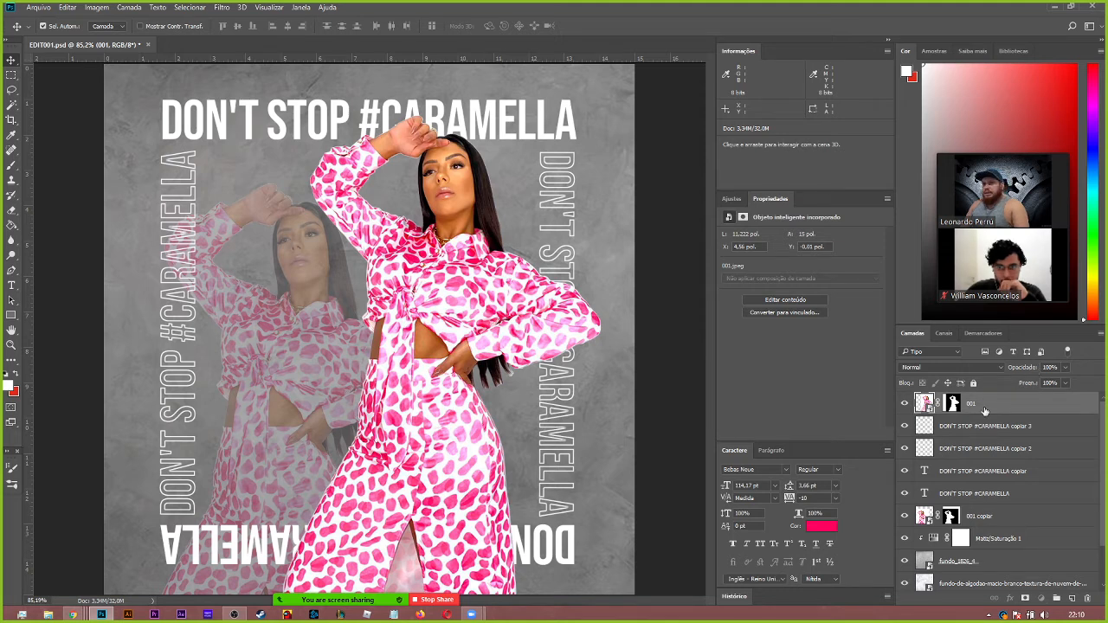
- View the blending modes for layer 001, keeping Normal, look at the available adjustments, and return to the layer's properties
click(1001, 367)
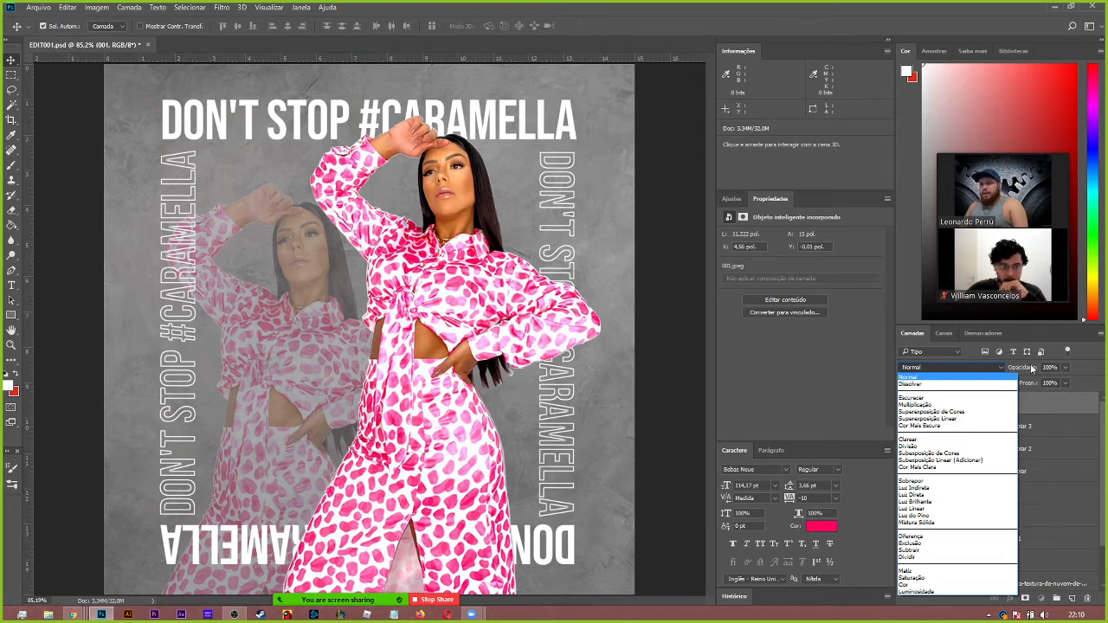
click(987, 374)
click(1001, 366)
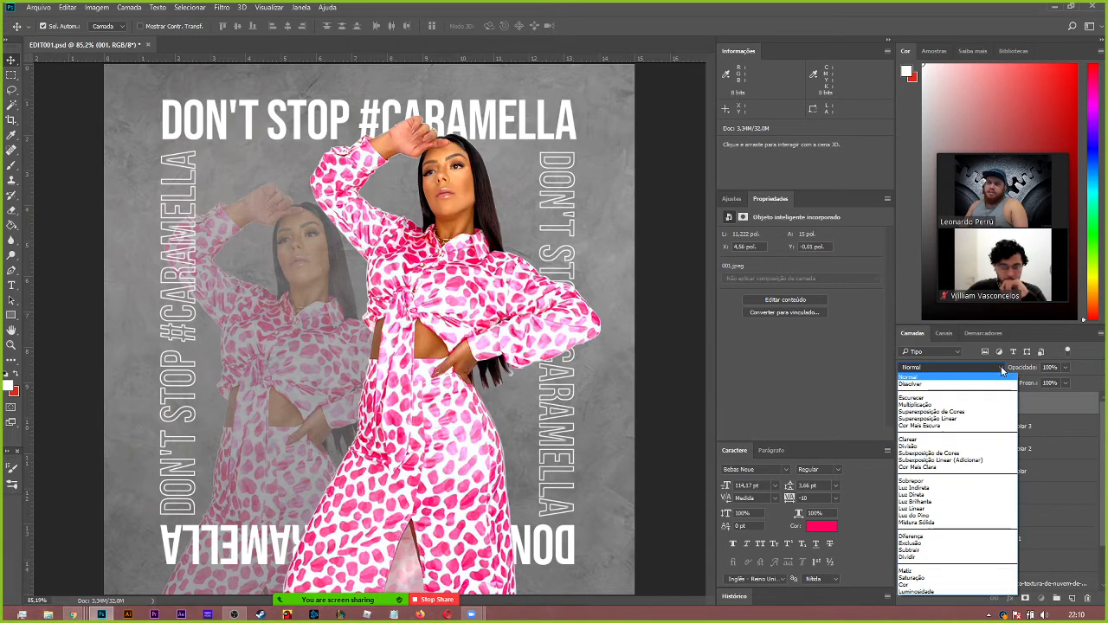
click(1001, 366)
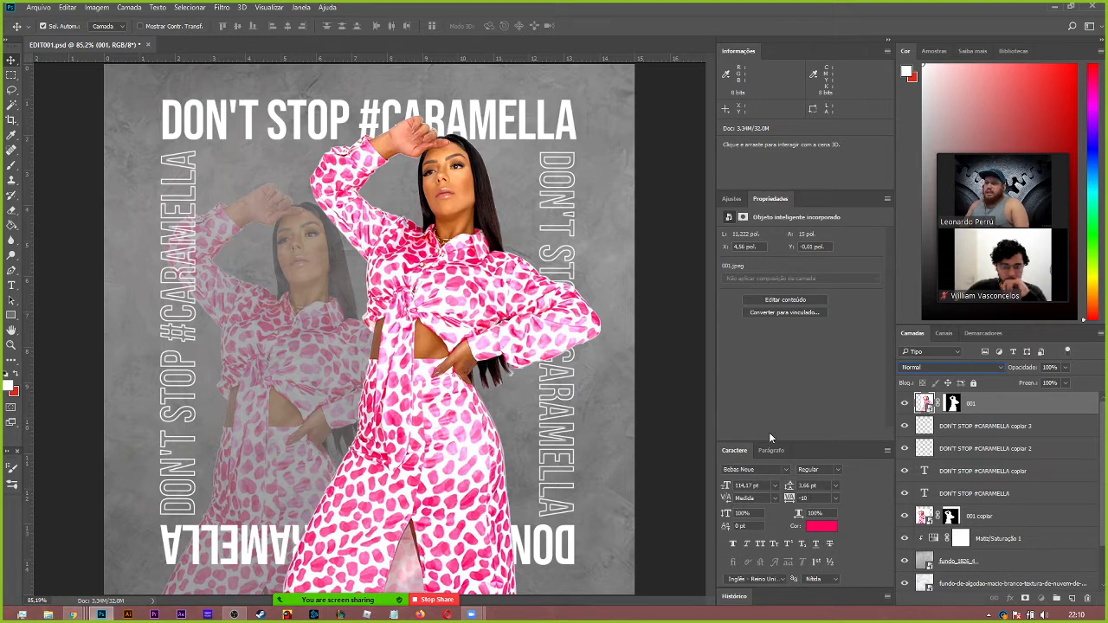
click(735, 204)
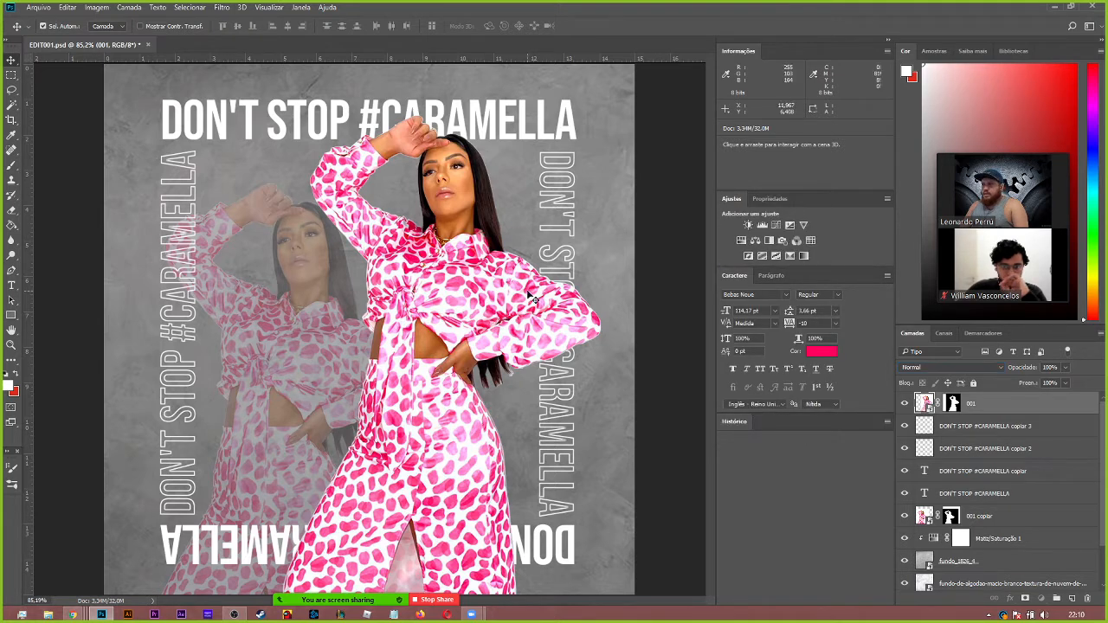
click(770, 199)
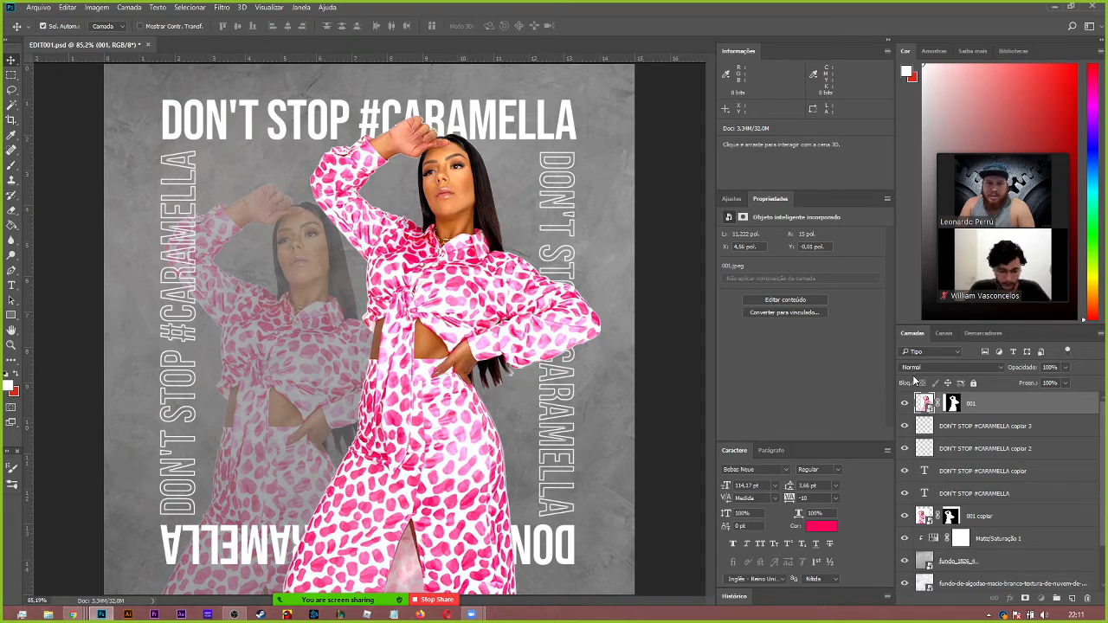
- Save the current changes to the poster document EDIT001.psd
click(39, 8)
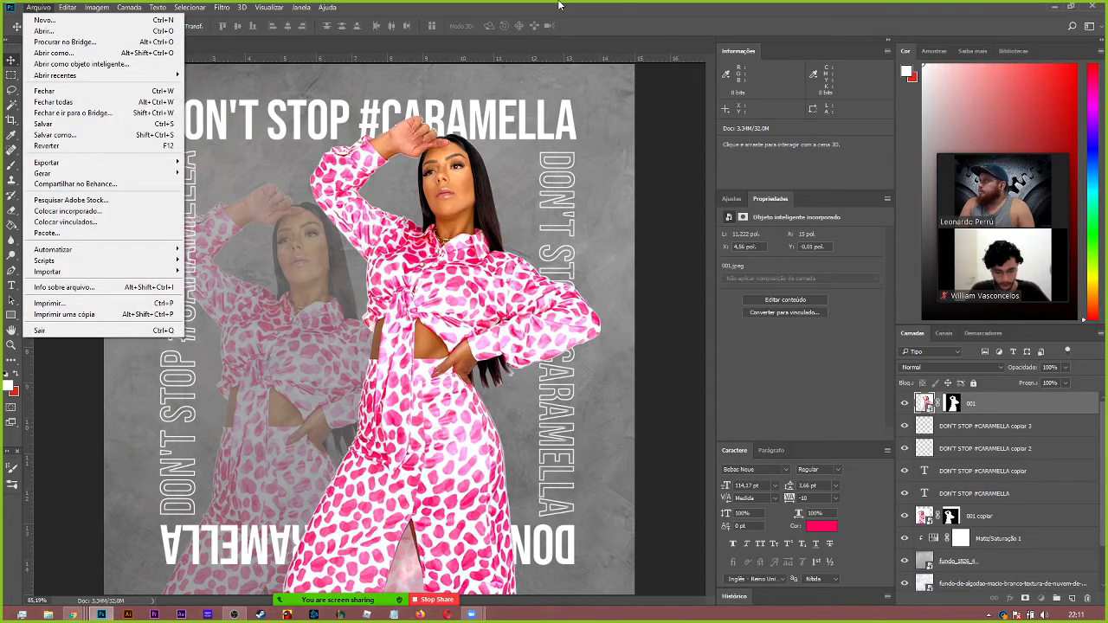
click(559, 7)
key(ctrl+s)
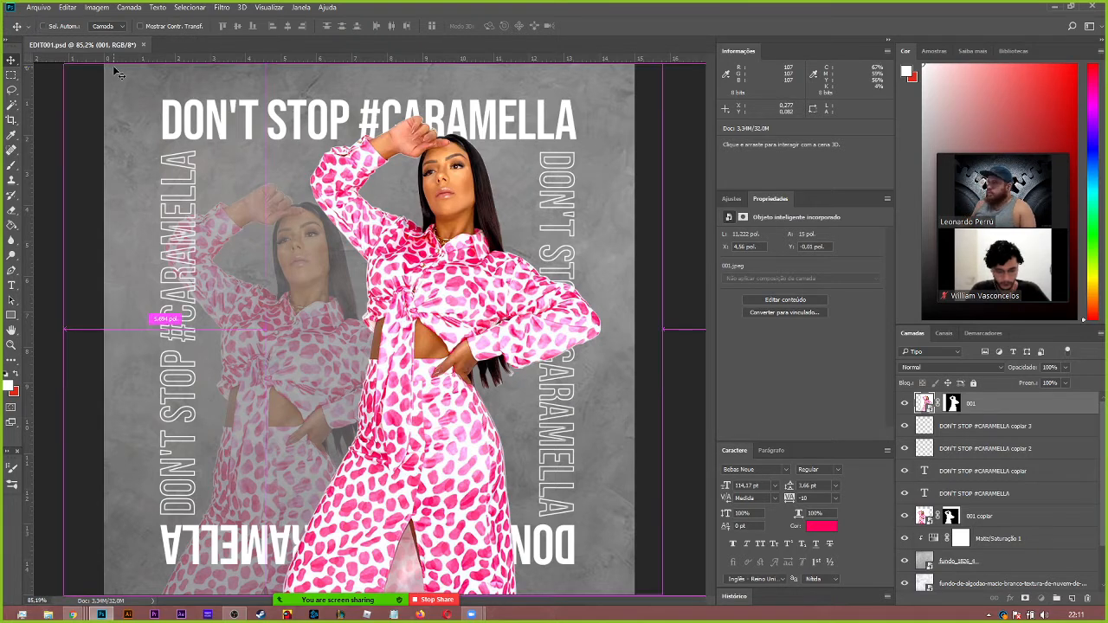
click(36, 6)
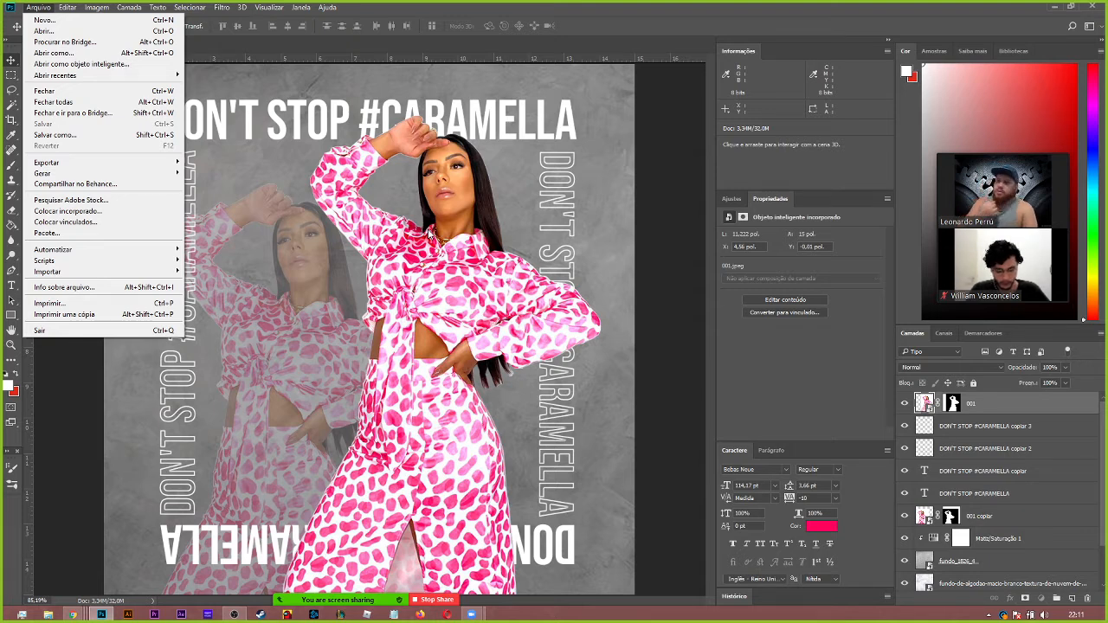
mouse_move(151, 164)
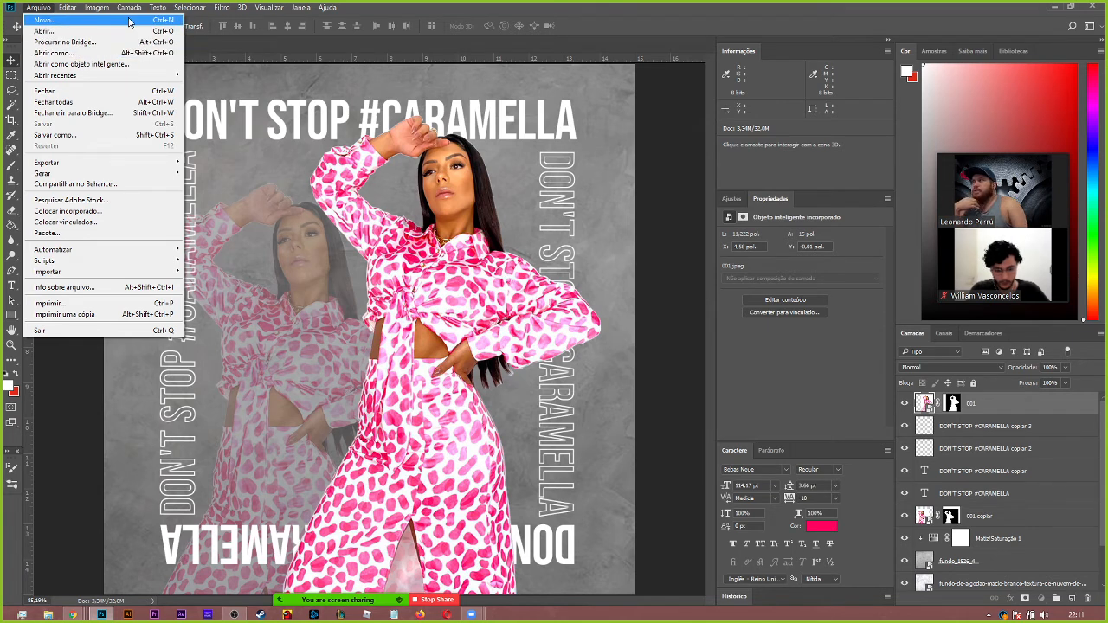
click(546, 191)
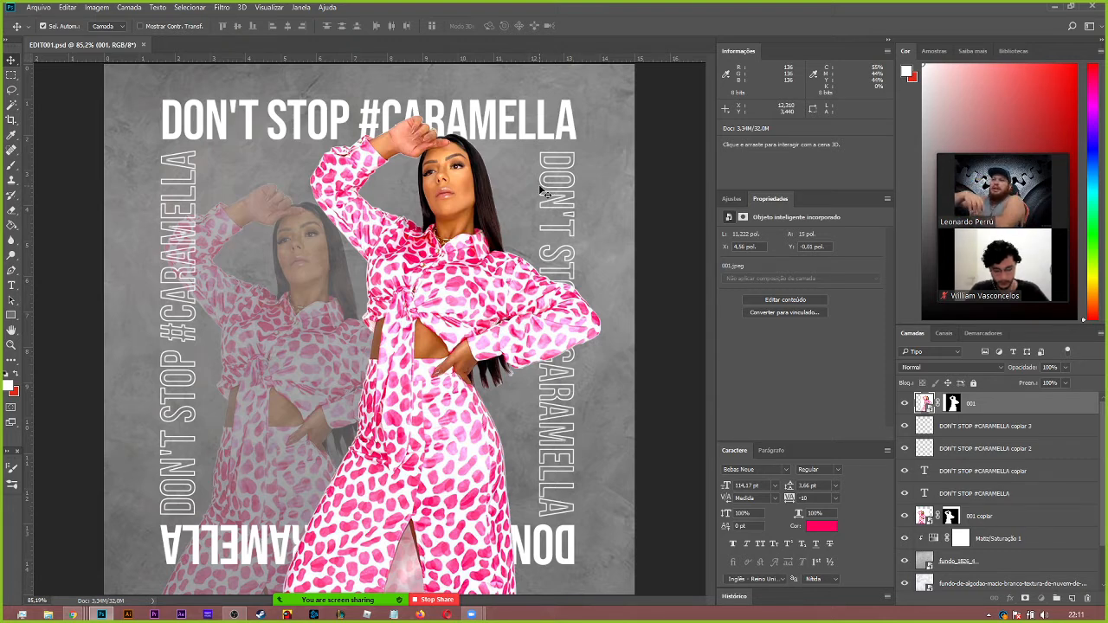
click(38, 7)
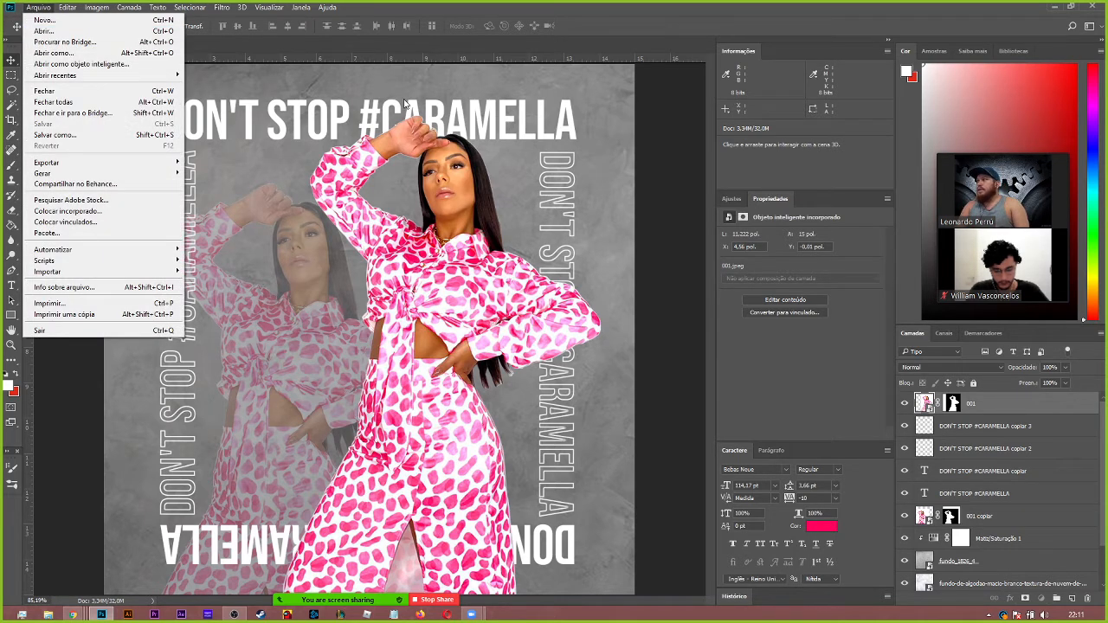
click(520, 267)
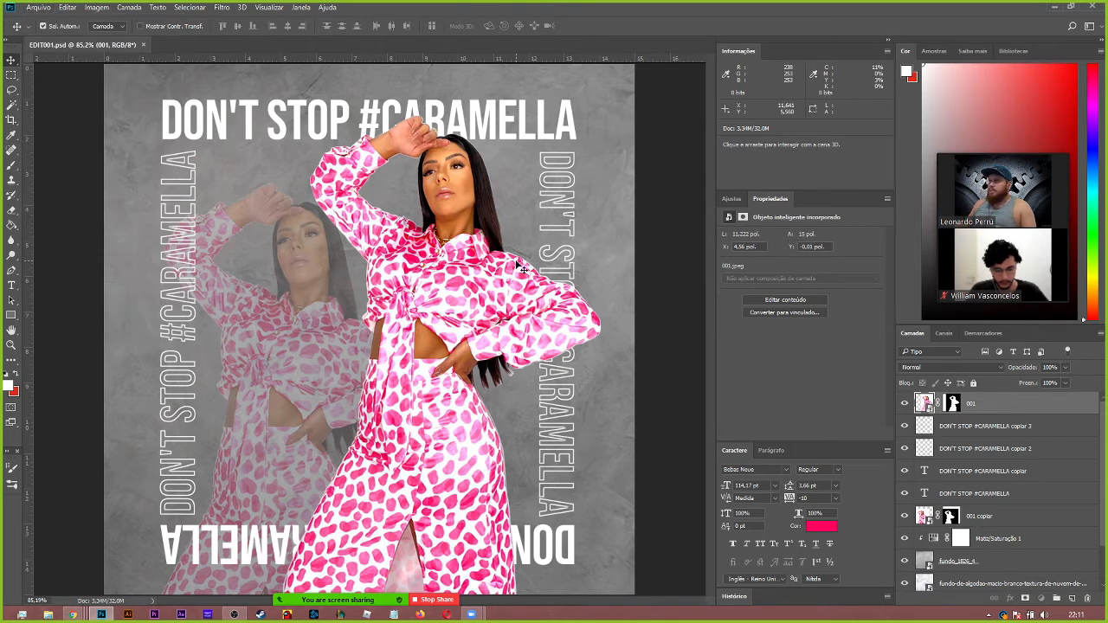